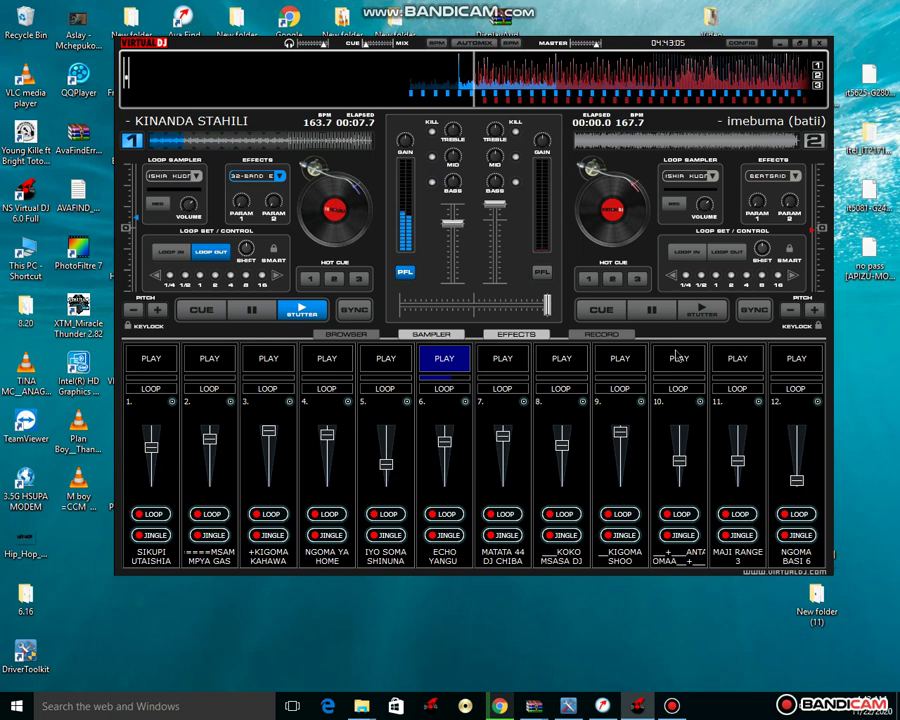
Step: Start sampler slots 10, 8 (KOKO MSASA DJ) and 5 (IYO SOMA SHINUNA) one after another over the ECHO YANGU sample
{"action": "left_click", "coordinate": [677, 357]}
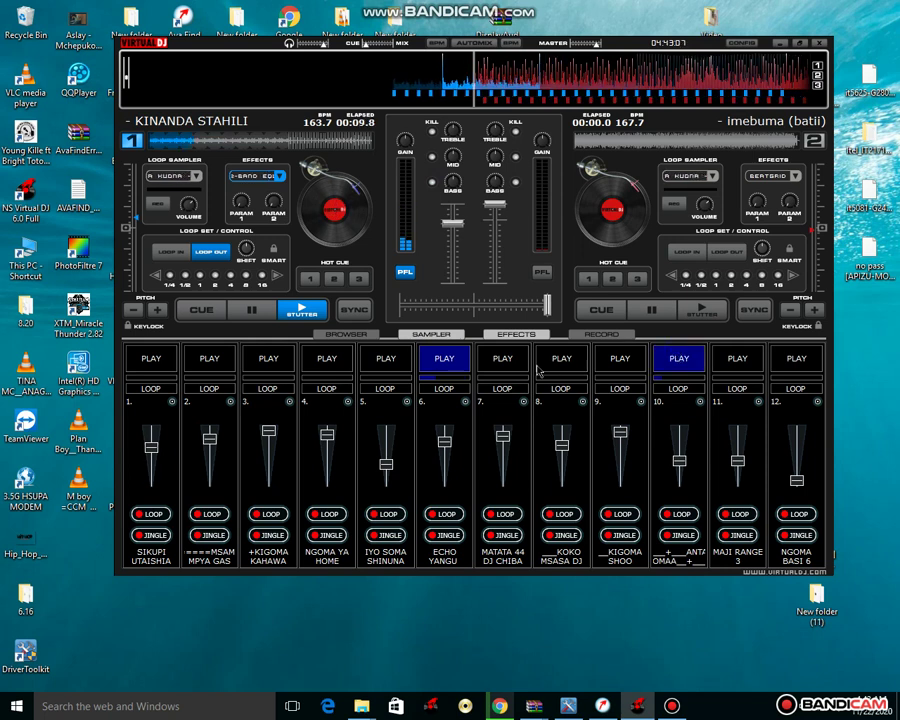
{"action": "left_click", "coordinate": [560, 358]}
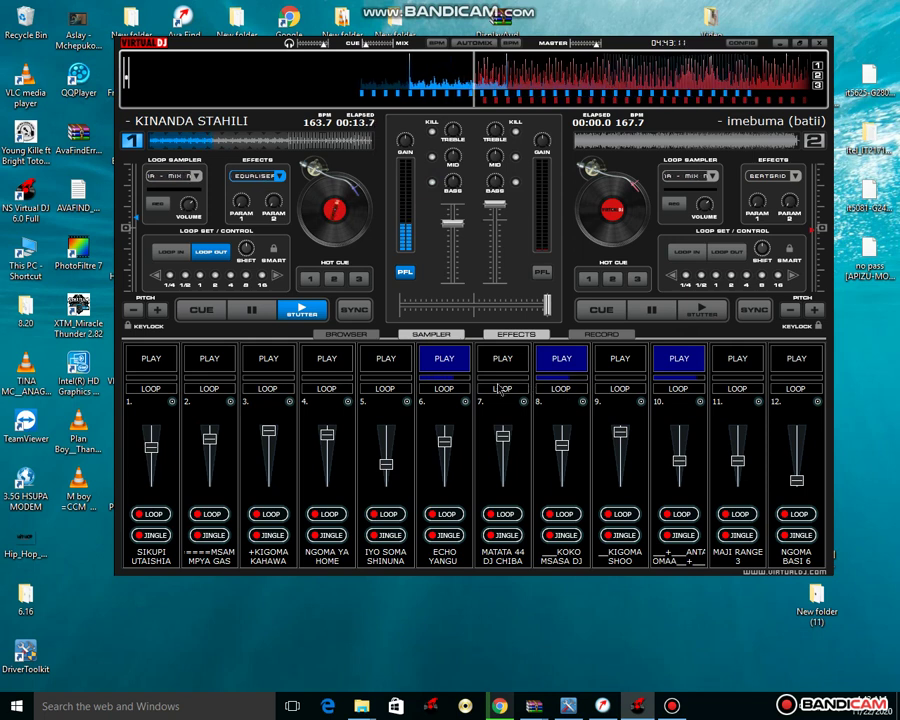
{"action": "left_click", "coordinate": [383, 360]}
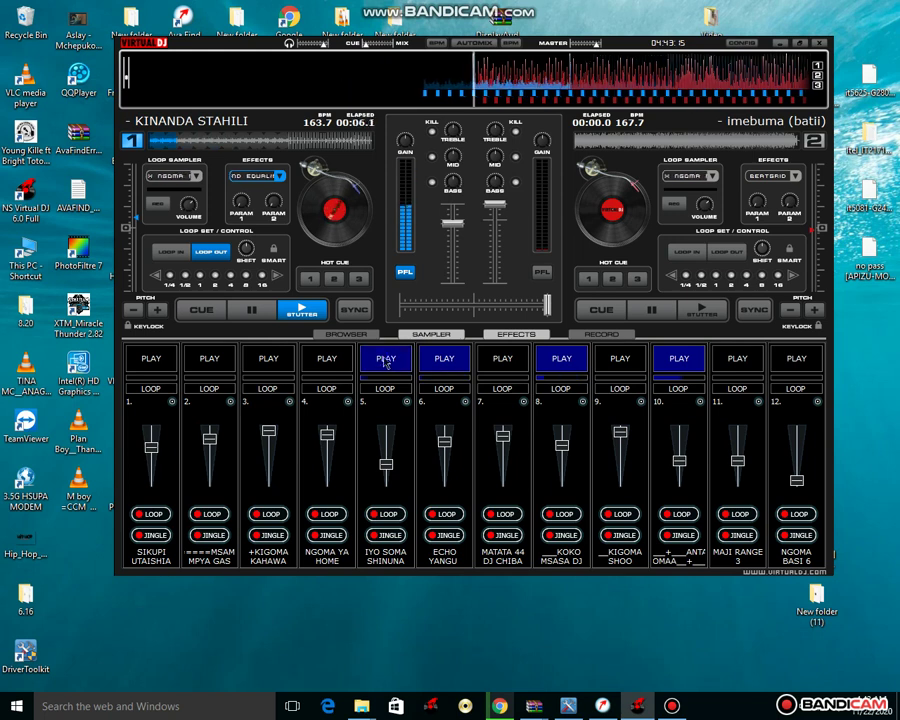
Step: Stop sampler slot 10, bring in slot 9 (KIGOMA SHOO), and stop slot 8
{"action": "left_click", "coordinate": [679, 364]}
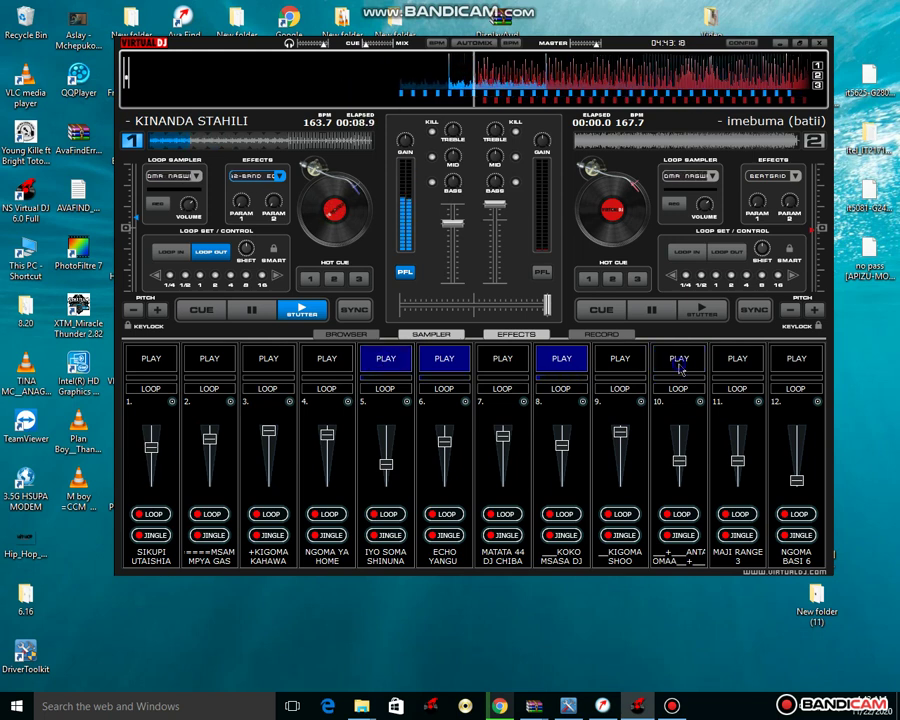
{"action": "left_click", "coordinate": [617, 362]}
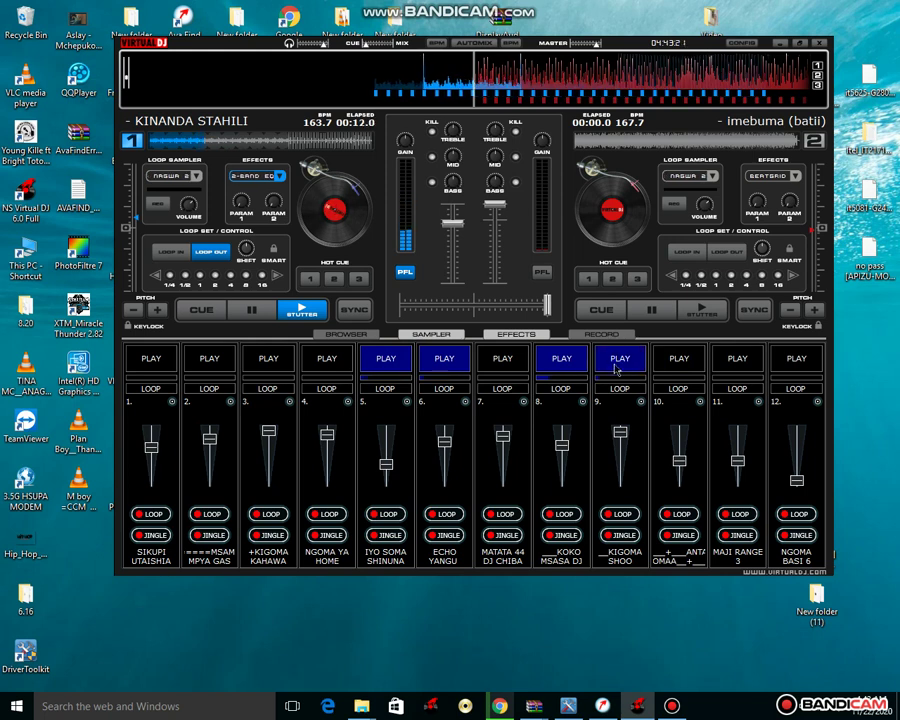
{"action": "left_click", "coordinate": [564, 364]}
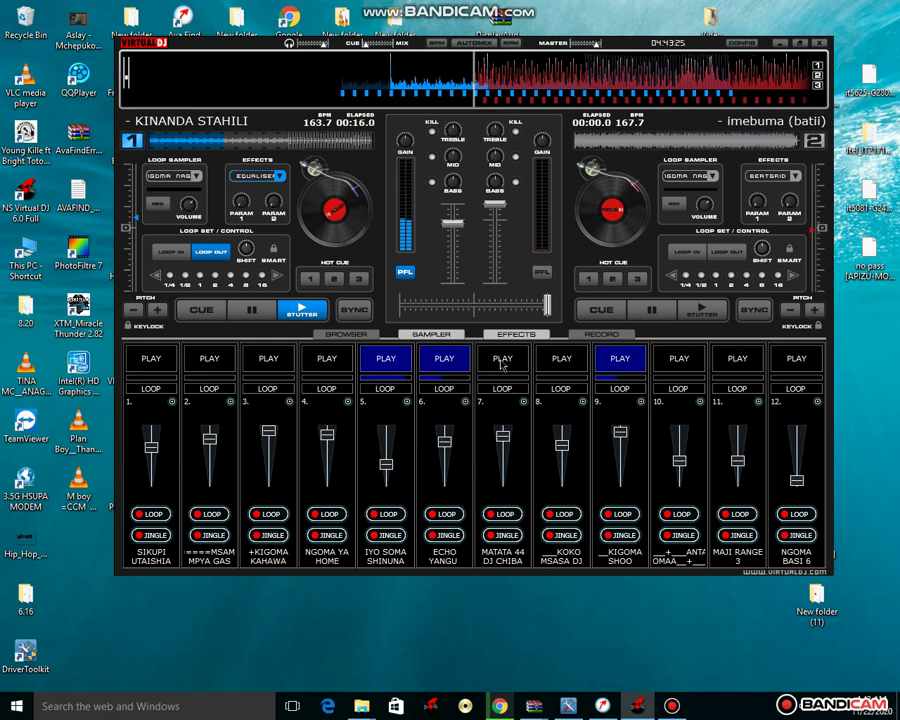
Step: Swap sampler slot 9 for slot 7, and slot 7 for slot 8, starting each new sample before stopping the old one
{"action": "left_click", "coordinate": [505, 362]}
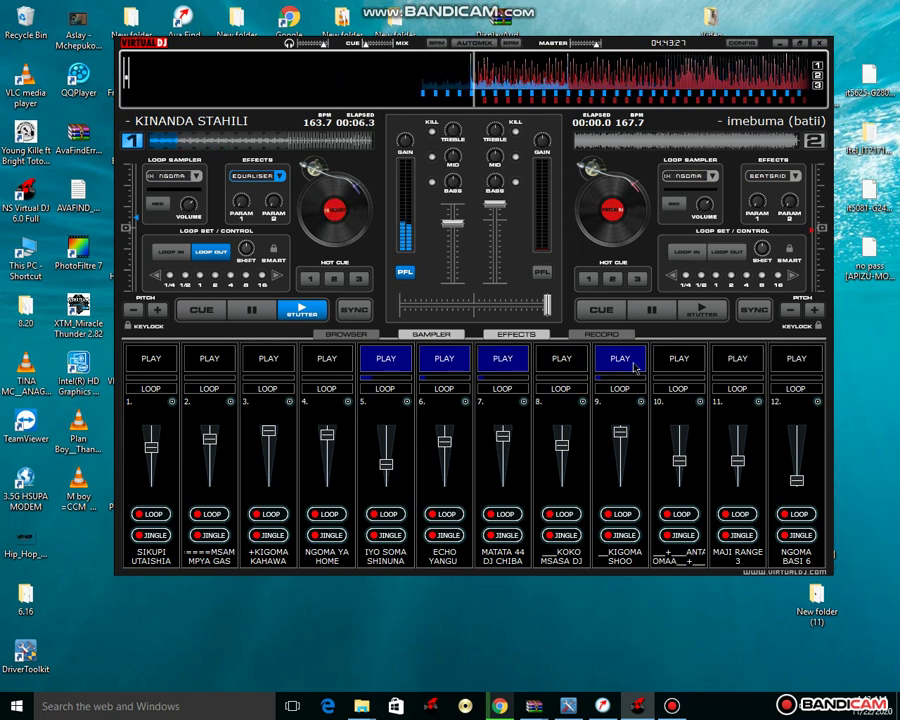
{"action": "left_click", "coordinate": [632, 366]}
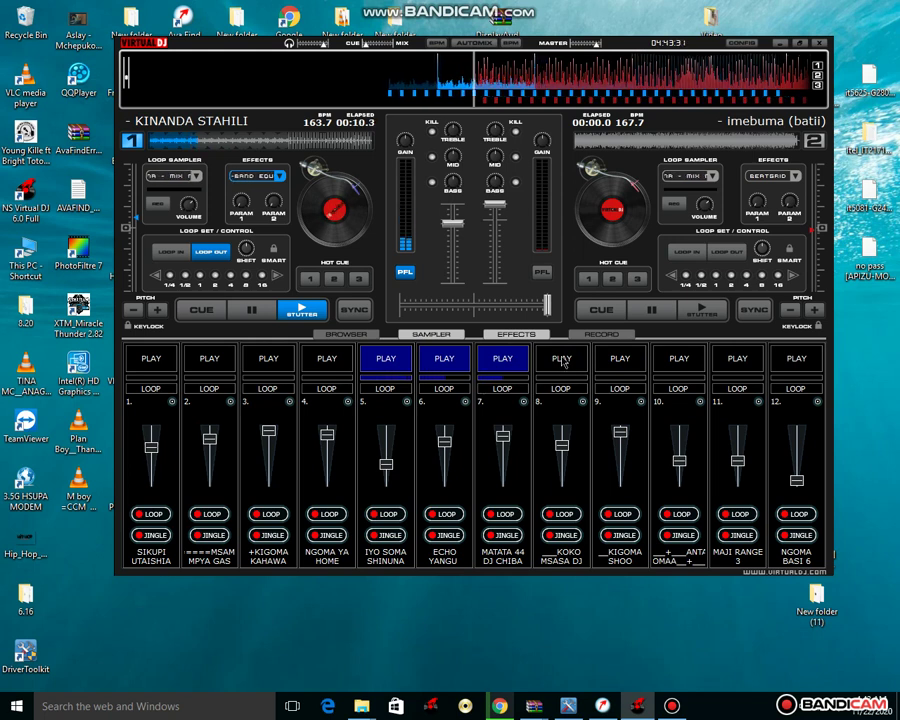
{"action": "left_click", "coordinate": [562, 362]}
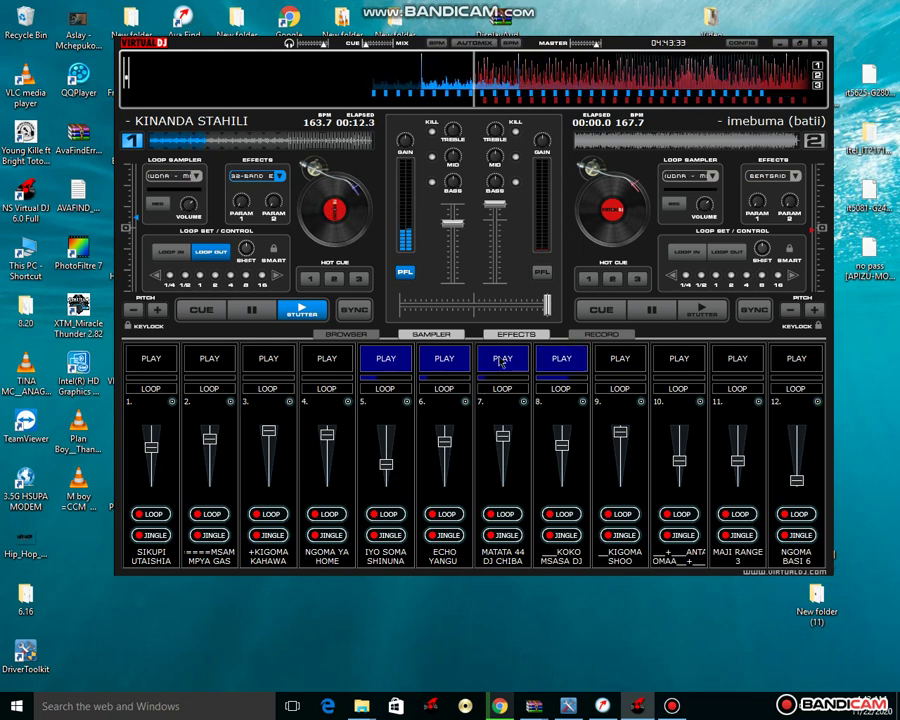
{"action": "left_click", "coordinate": [503, 362]}
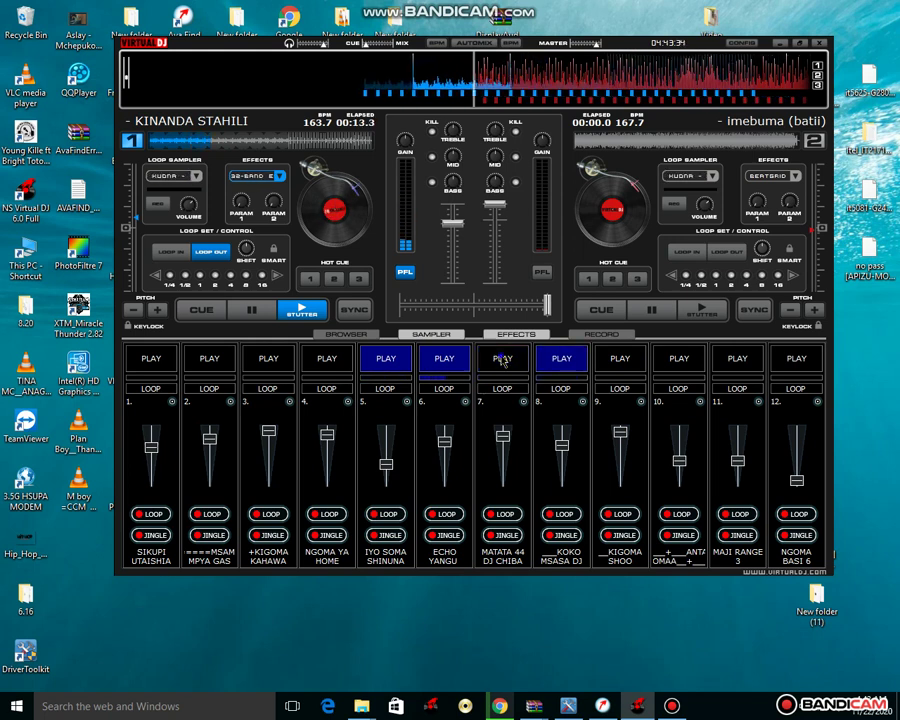
Step: Replace sampler slots 5 and 8 with slot 4 (NGOMA YA HOME), and play slot 7 briefly before stopping it
{"action": "left_click", "coordinate": [385, 360]}
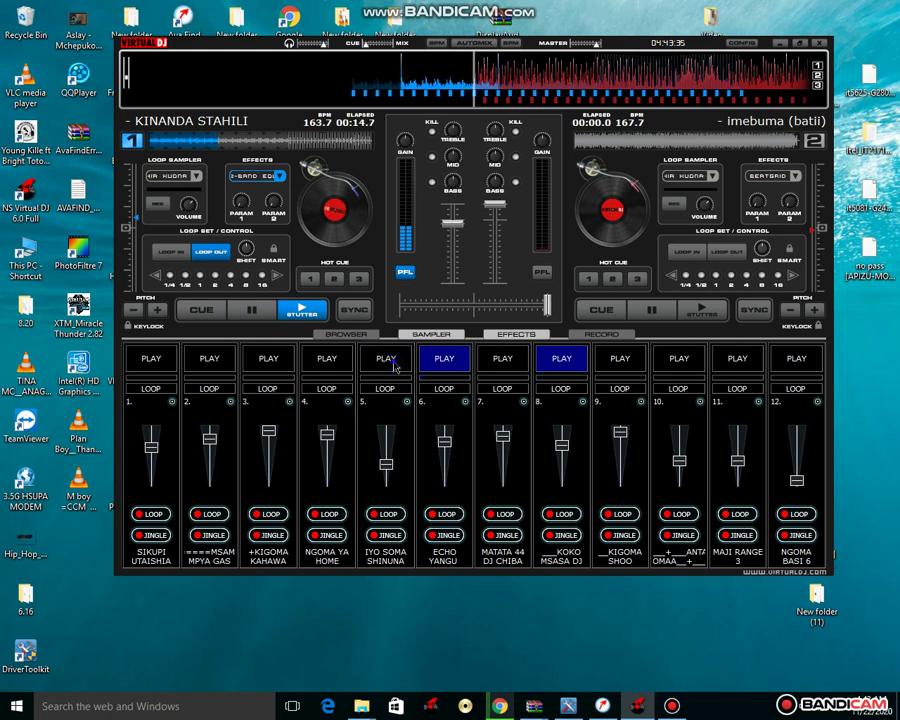
{"action": "left_click", "coordinate": [316, 370]}
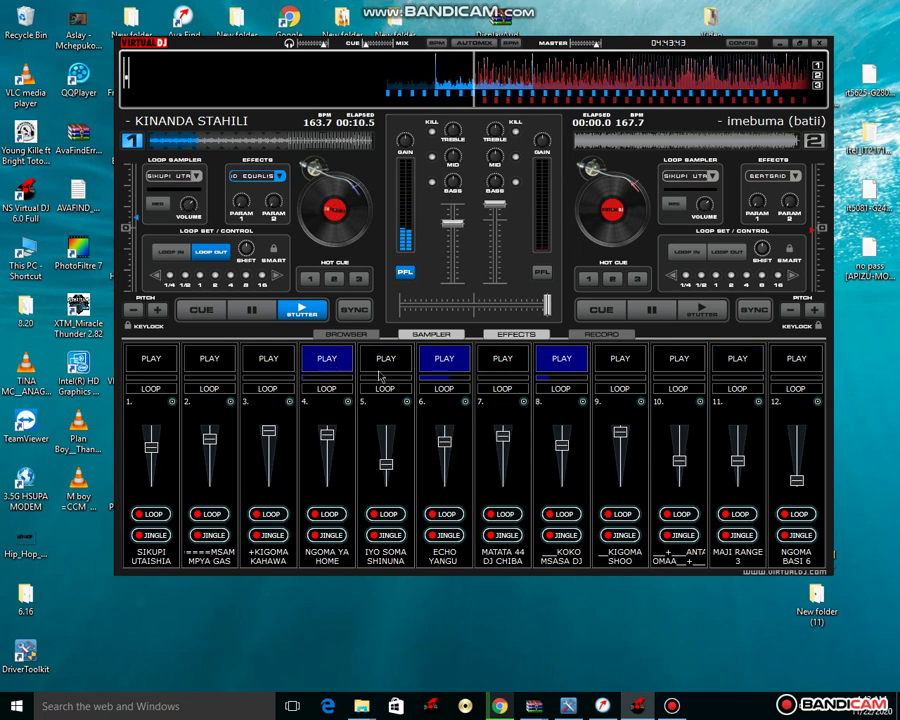
{"action": "left_click", "coordinate": [560, 362]}
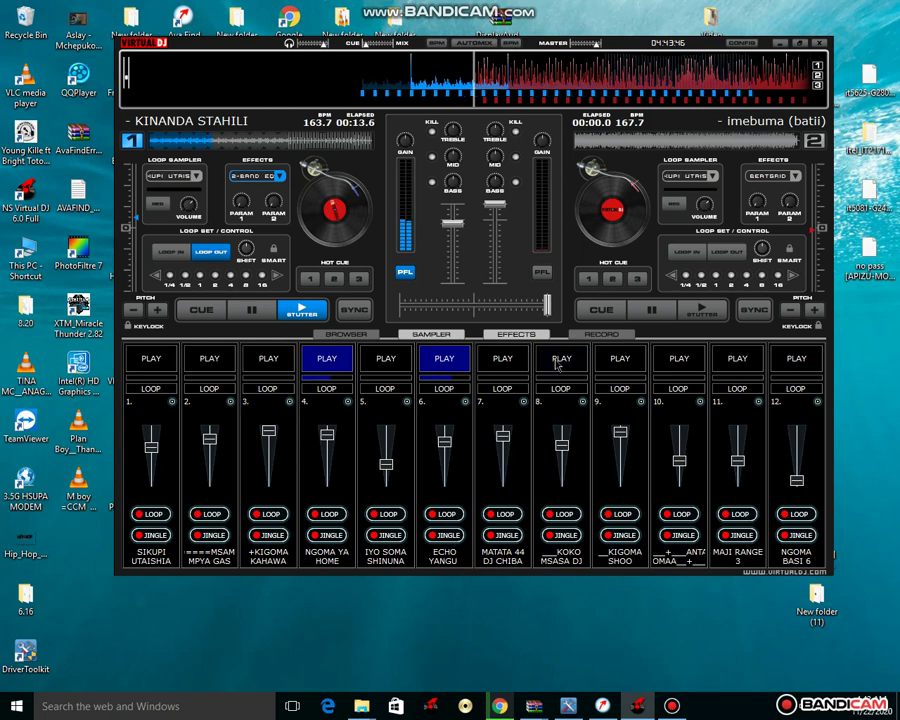
{"action": "left_click", "coordinate": [504, 362]}
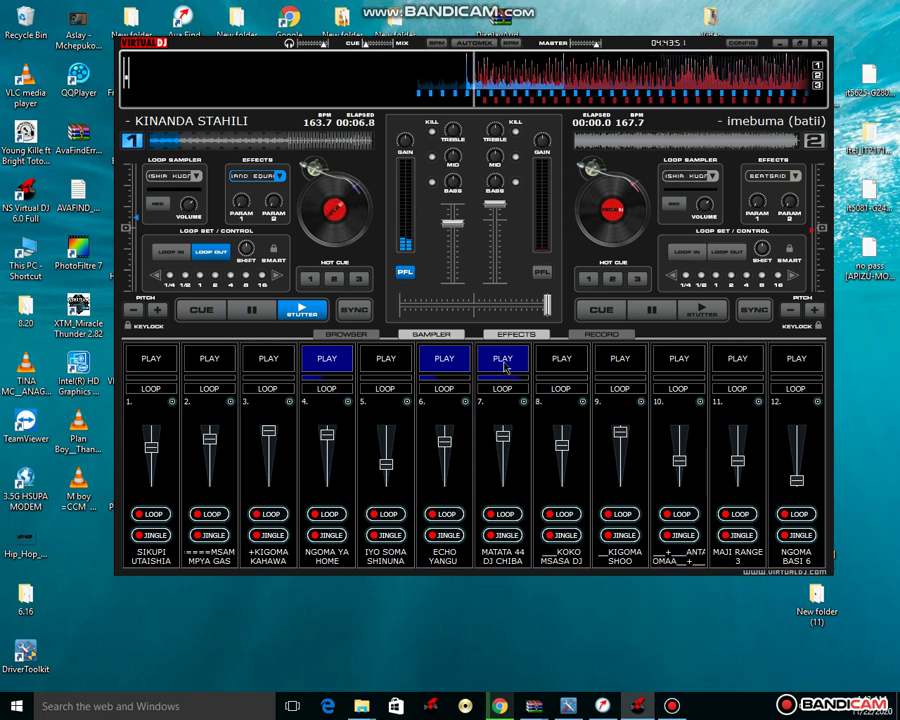
{"action": "left_click", "coordinate": [504, 362]}
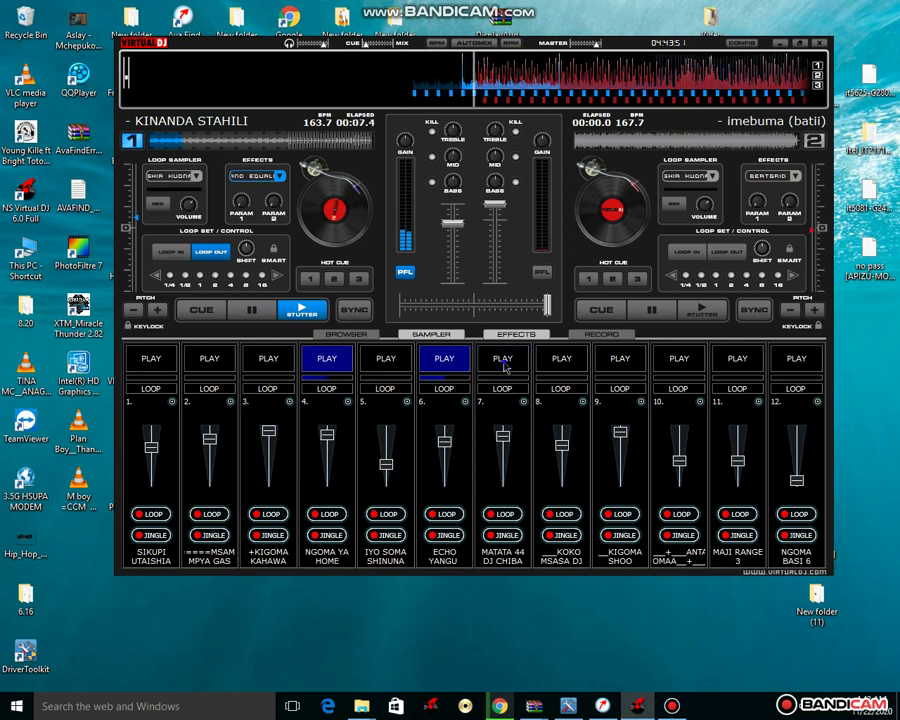
Step: Bring in sampler slots 5 (IYO SOMA SHINUNA) and 2 (MSAMPYA GAS), and stop slot 4
{"action": "left_click", "coordinate": [401, 364]}
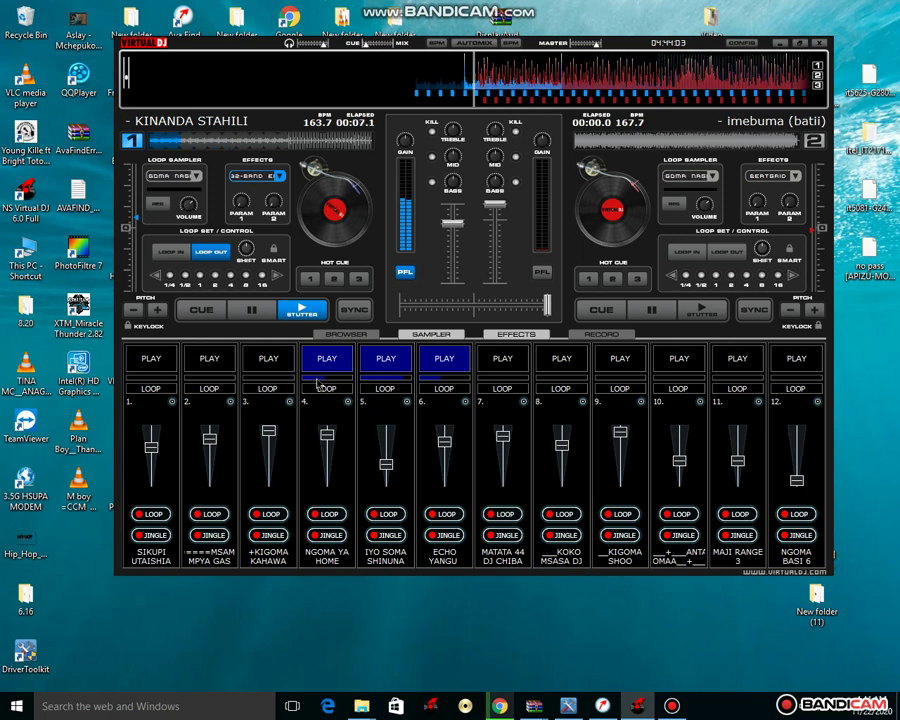
{"action": "left_click", "coordinate": [211, 359]}
{"action": "left_click", "coordinate": [324, 358]}
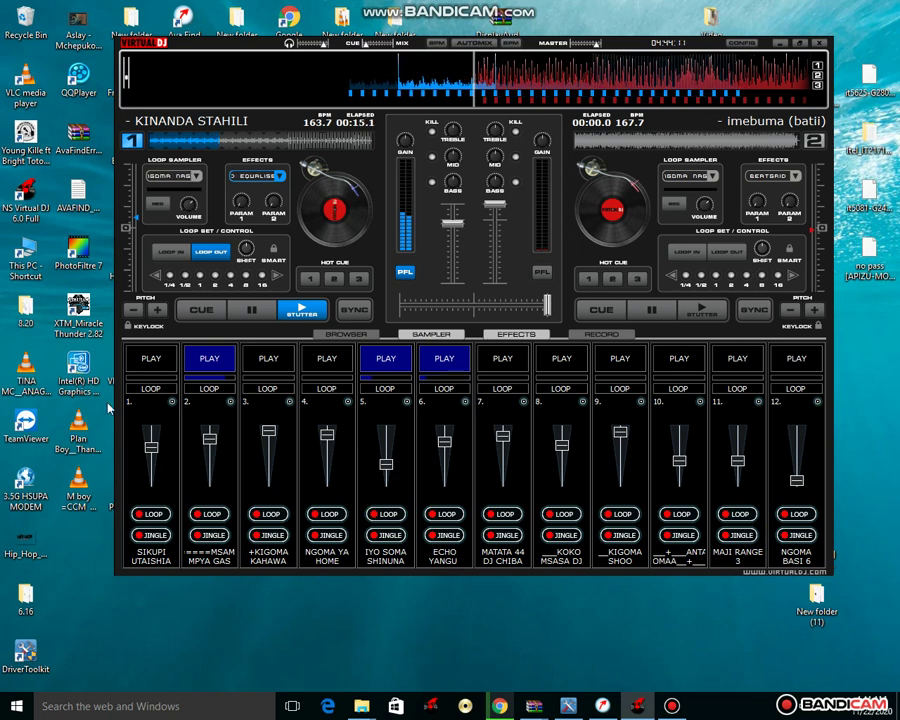
Step: Add sampler slots 8 (KOKO MSASA DJ) and 1 (SIKUPI UTAISHIA) to the mix, and stop slot 2
{"action": "left_click", "coordinate": [546, 358]}
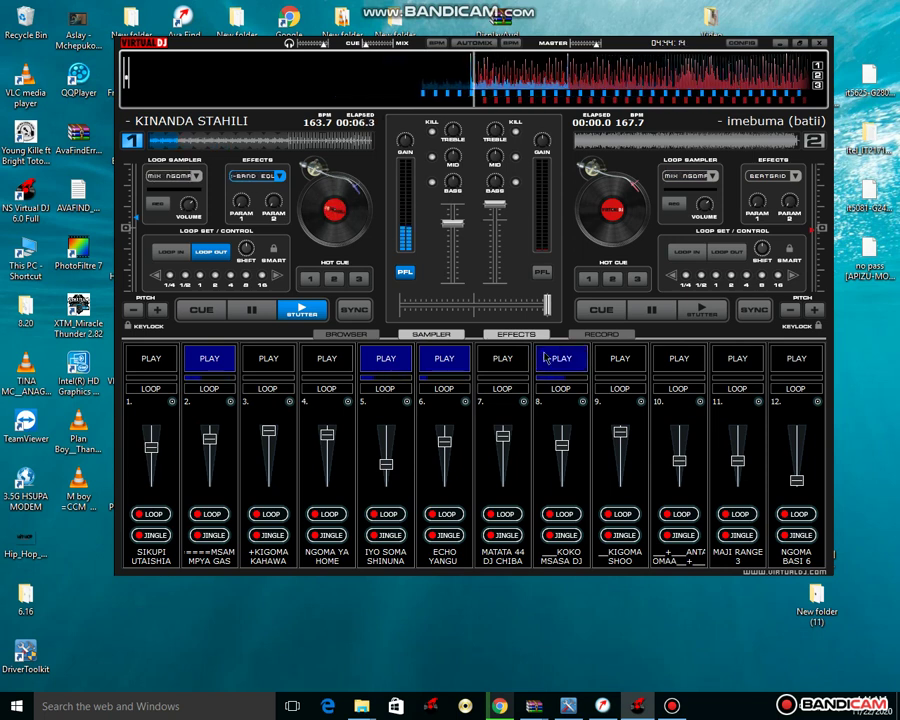
{"action": "left_click", "coordinate": [162, 363]}
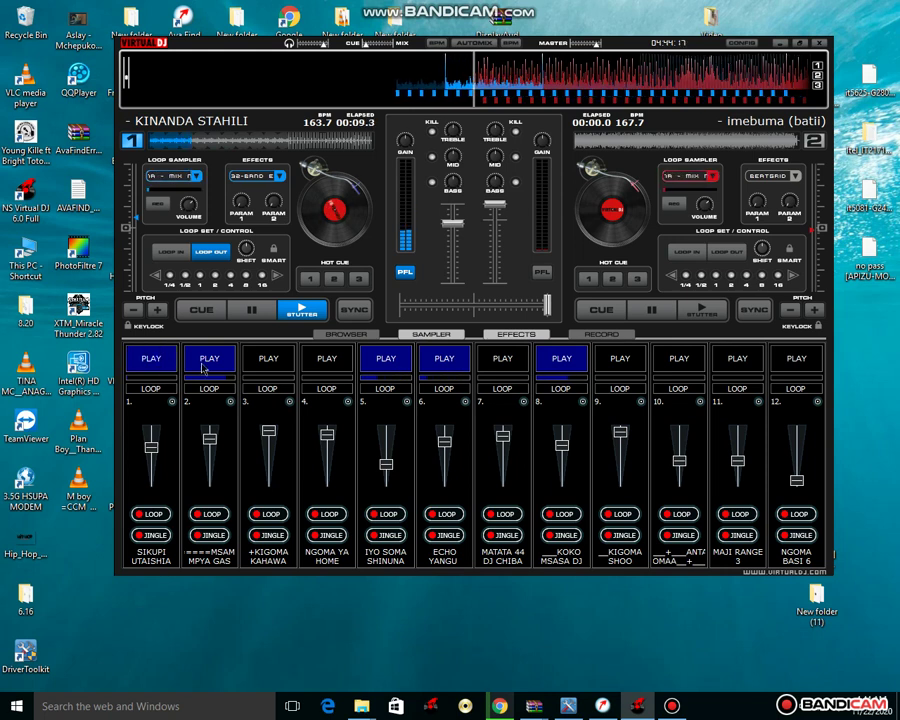
{"action": "left_click", "coordinate": [203, 368]}
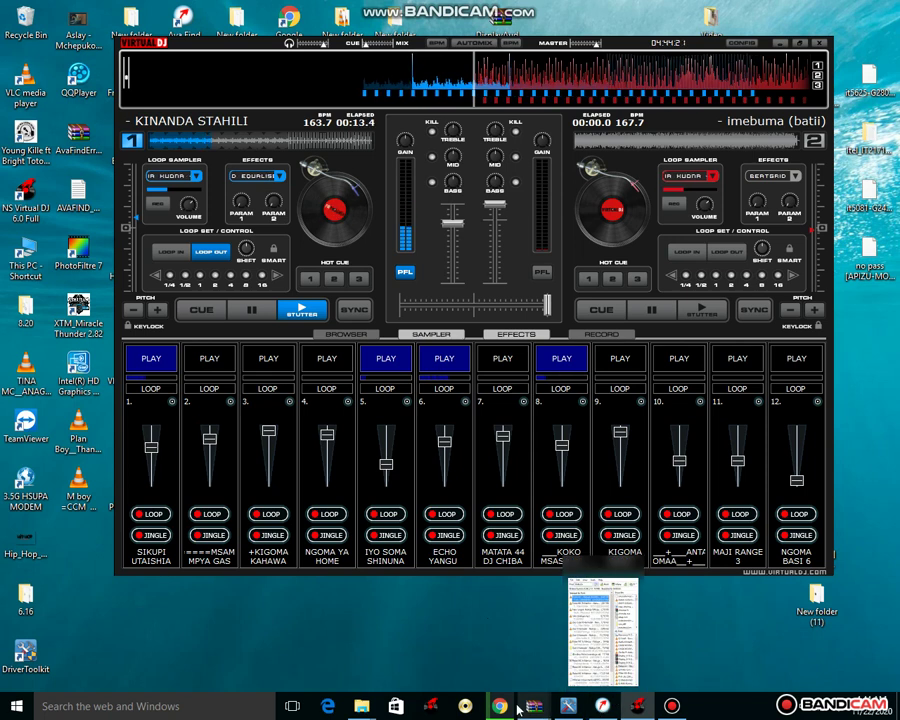
{"action": "left_click", "coordinate": [672, 706]}
{"action": "left_click", "coordinate": [672, 706]}
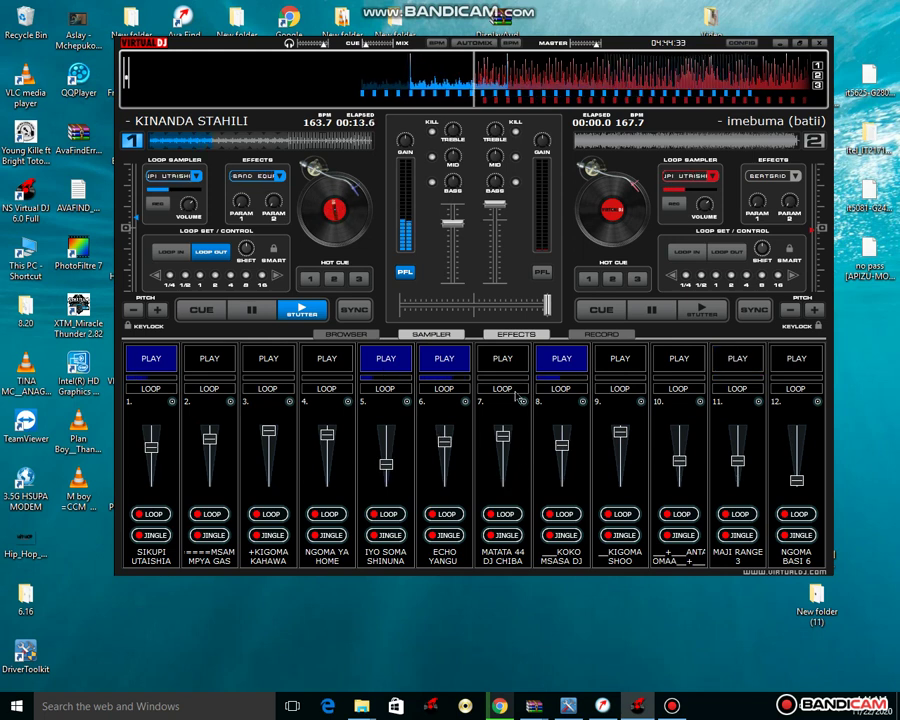
Step: Replace sampler slot 1 with slots 3, 2 and 4 in succession, stopping slots 3 and 2 in turn
{"action": "left_click", "coordinate": [258, 368]}
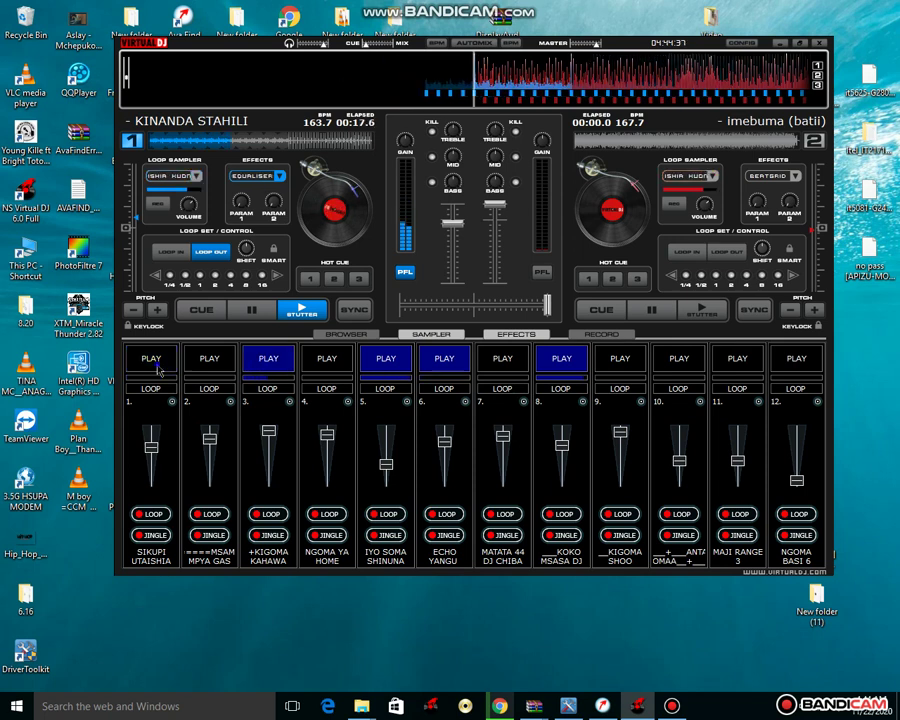
{"action": "left_click", "coordinate": [210, 358]}
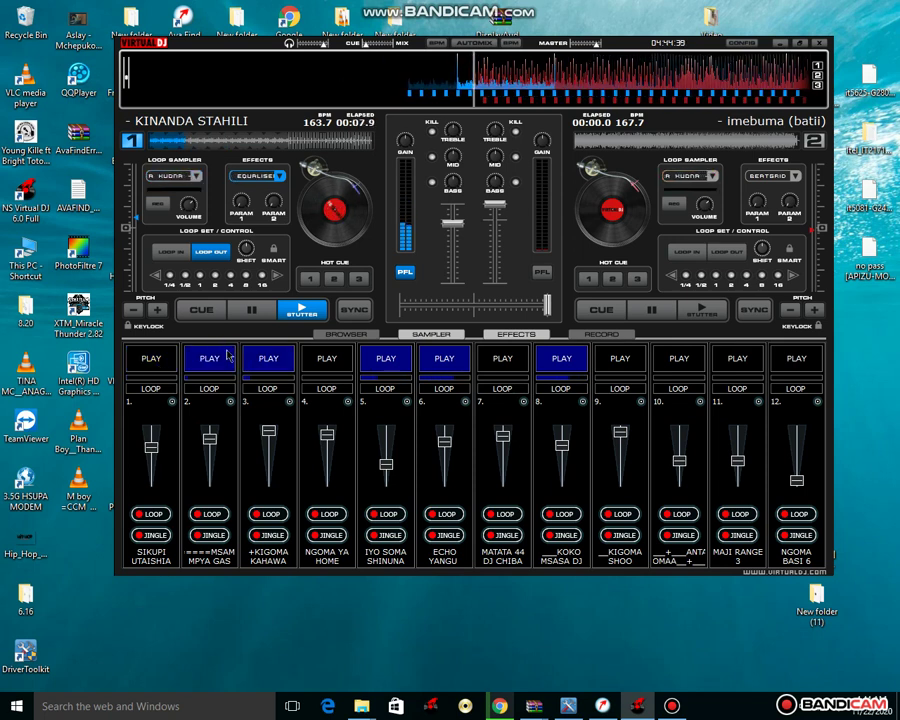
{"action": "left_click", "coordinate": [262, 360]}
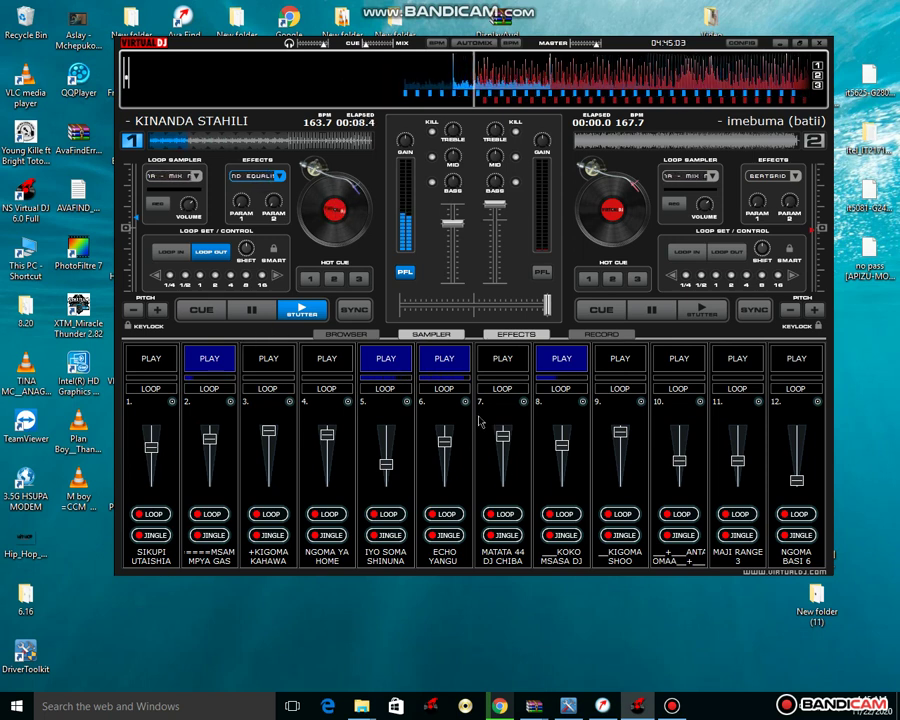
{"action": "left_click", "coordinate": [335, 362]}
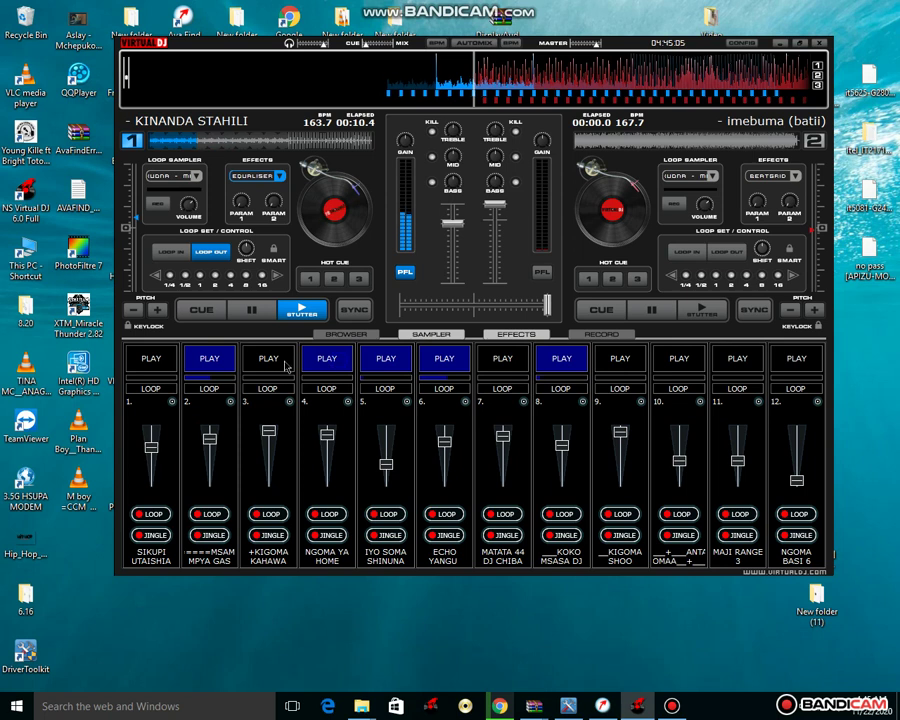
{"action": "left_click", "coordinate": [196, 365]}
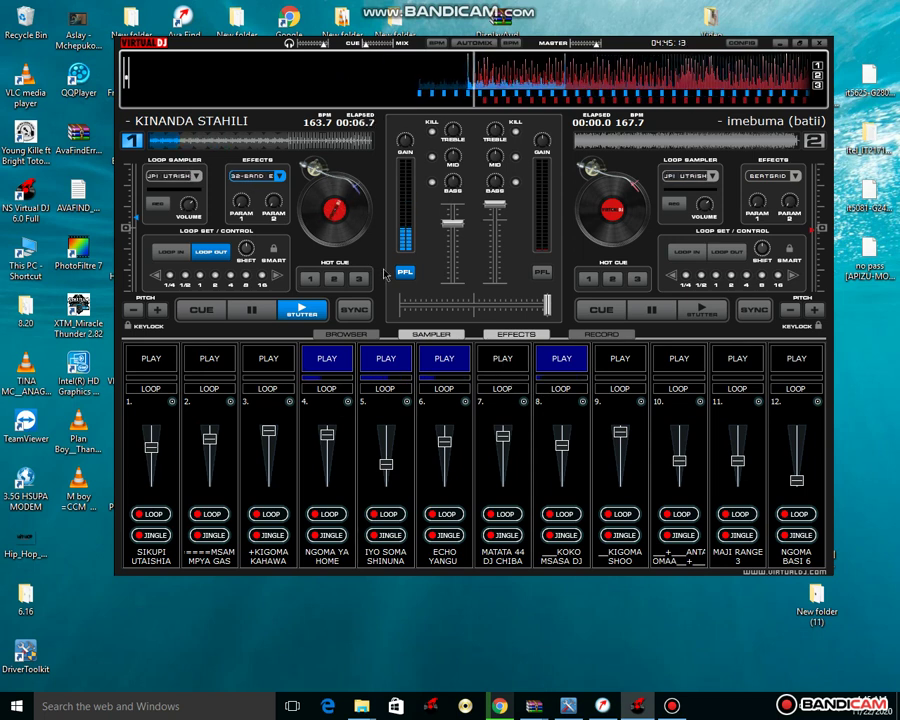
Step: Stop sampler slots 4, 5 and 8 one after another, keeping ECHO YANGU playing
{"action": "left_click", "coordinate": [329, 366]}
{"action": "left_click", "coordinate": [373, 367]}
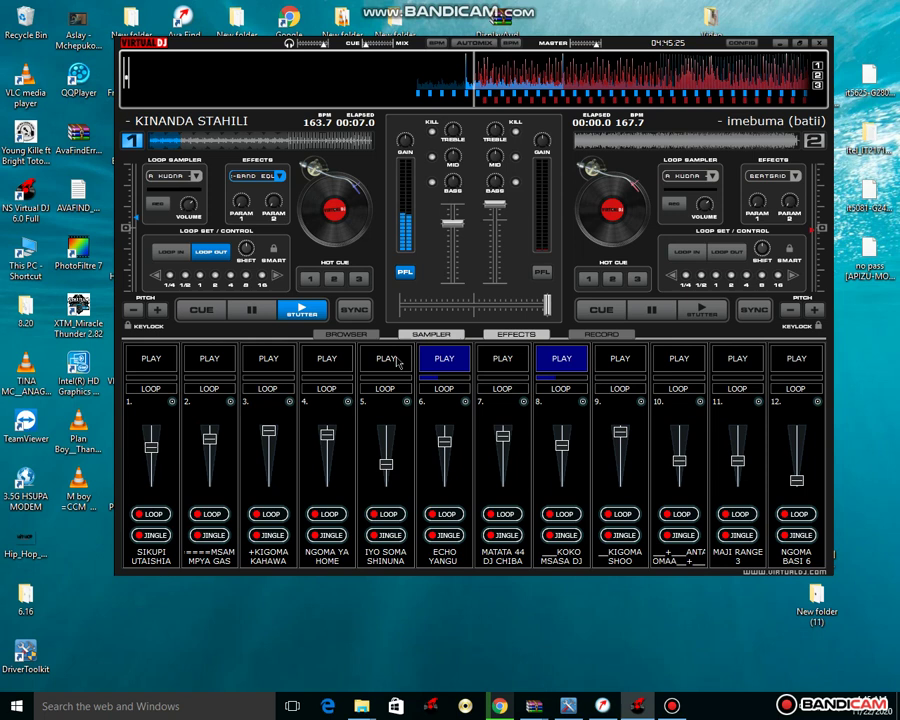
{"action": "left_click", "coordinate": [543, 363]}
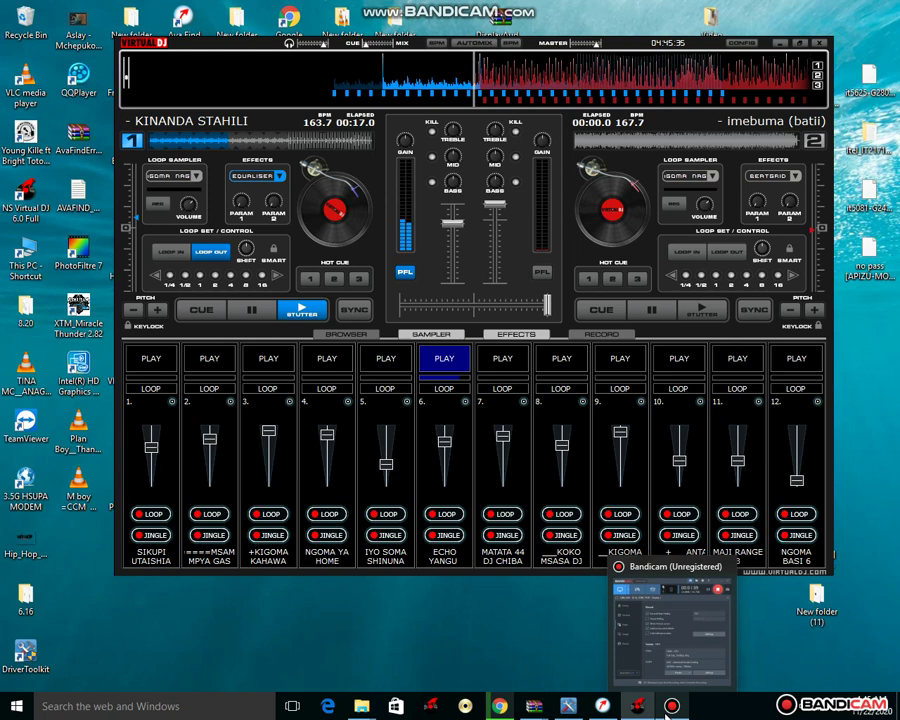
{"action": "left_click", "coordinate": [668, 708]}
{"action": "left_click", "coordinate": [668, 708]}
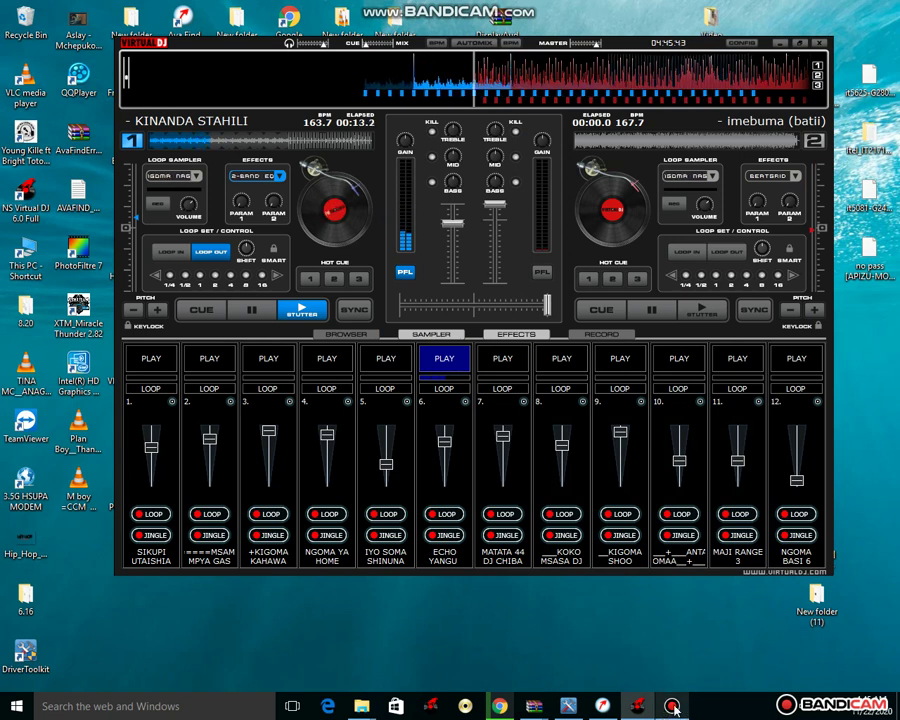
Step: Start sampler slot 7 (MATATA 44 DJ CHIBA), add slot 8, and stop slot 7
{"action": "left_click", "coordinate": [505, 363]}
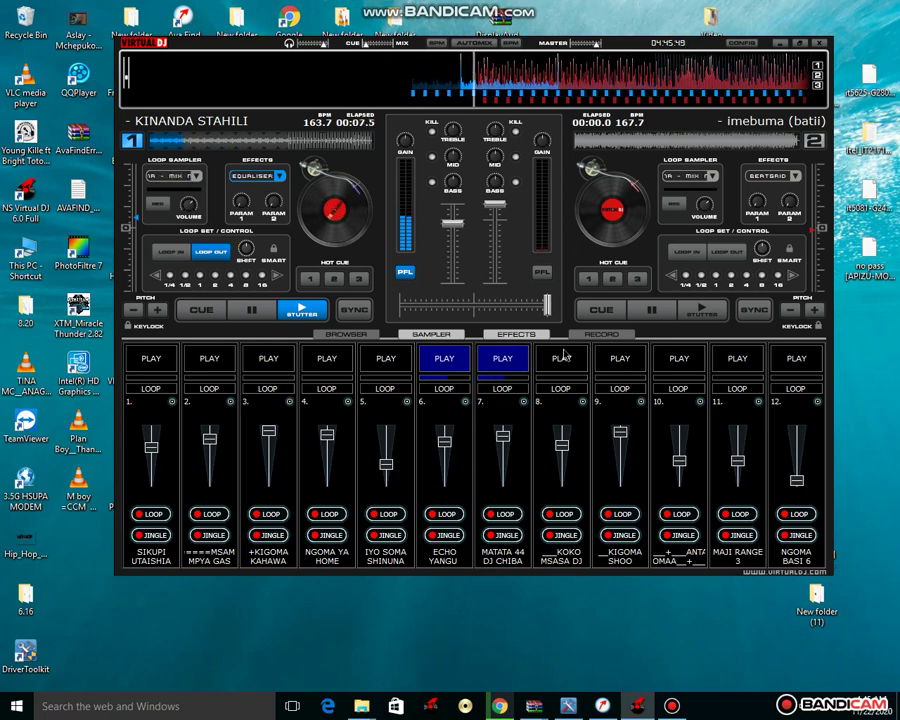
{"action": "left_click", "coordinate": [562, 358]}
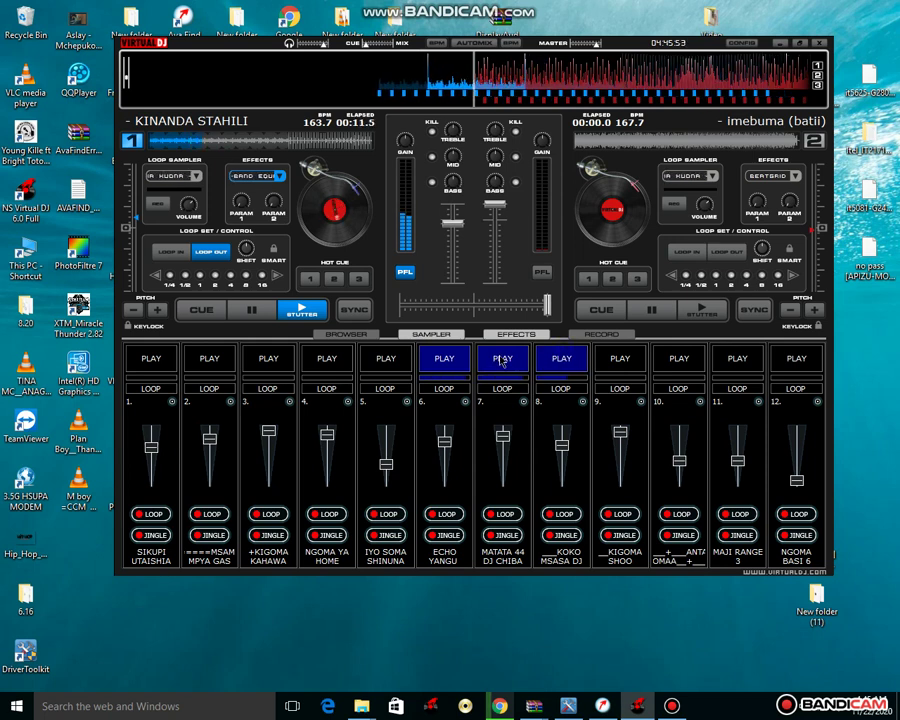
{"action": "left_click", "coordinate": [497, 360]}
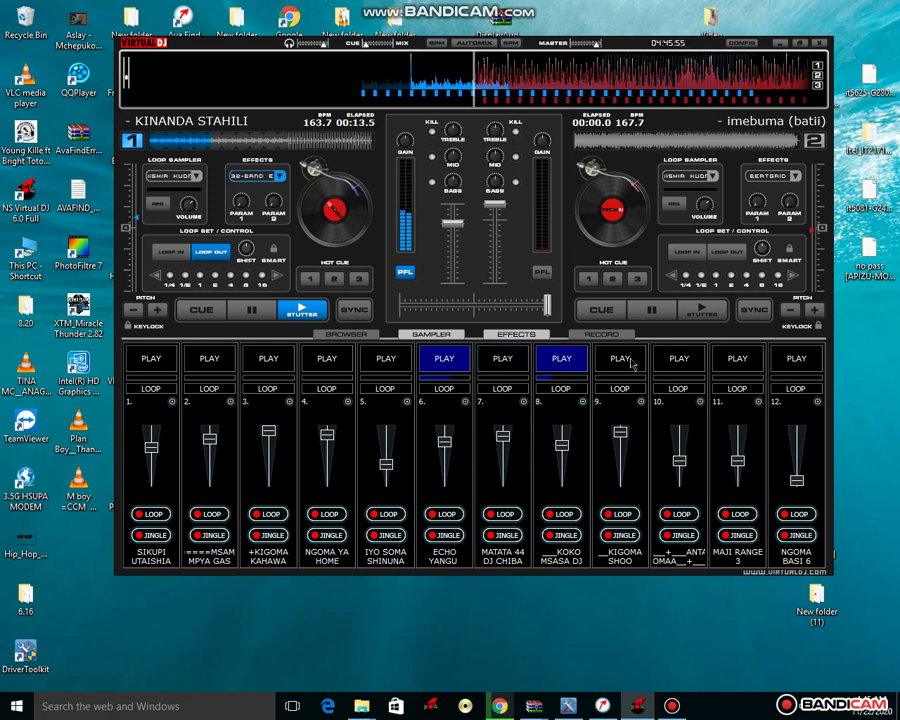
Step: Play sampler slots 9 (KIGOMA SHOO) and 11 (MAJI RANGE 3) over the mix, and stop slot 11 followed by slot 9
{"action": "left_click", "coordinate": [621, 360]}
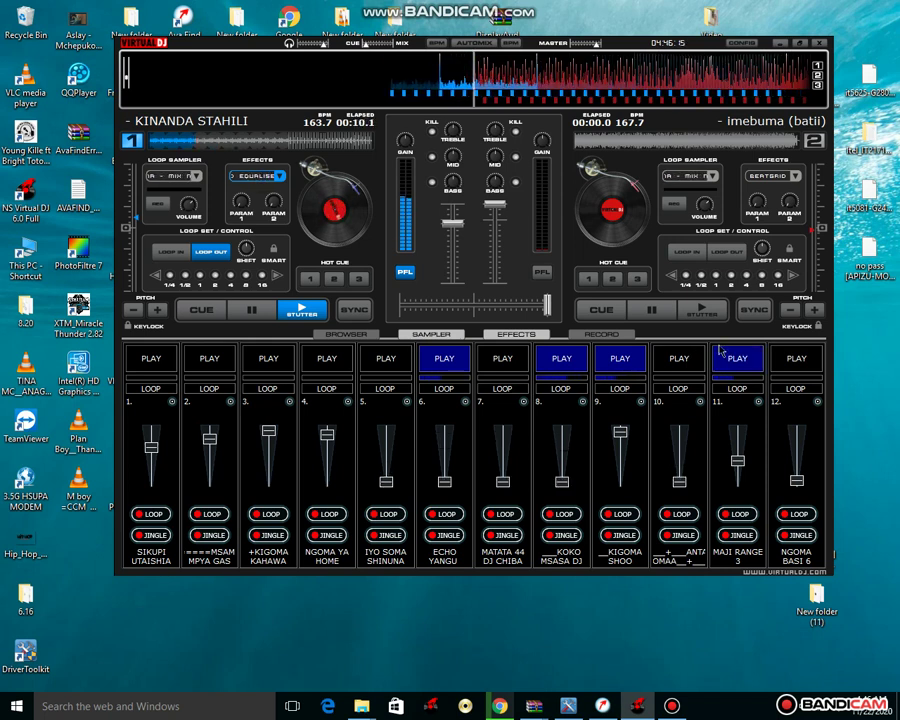
{"action": "left_click", "coordinate": [719, 349]}
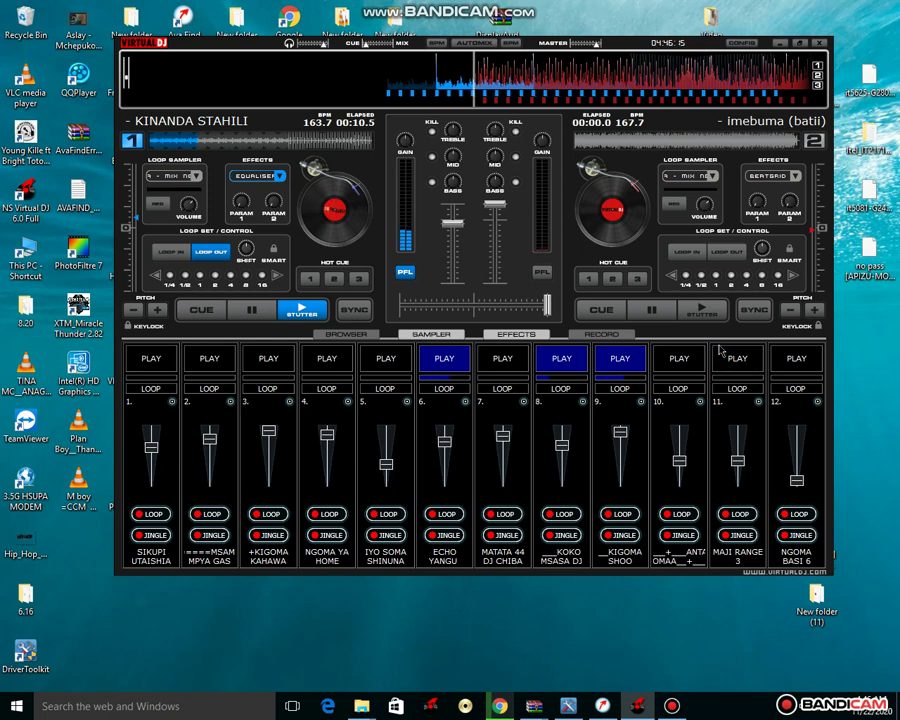
{"action": "left_click", "coordinate": [639, 359]}
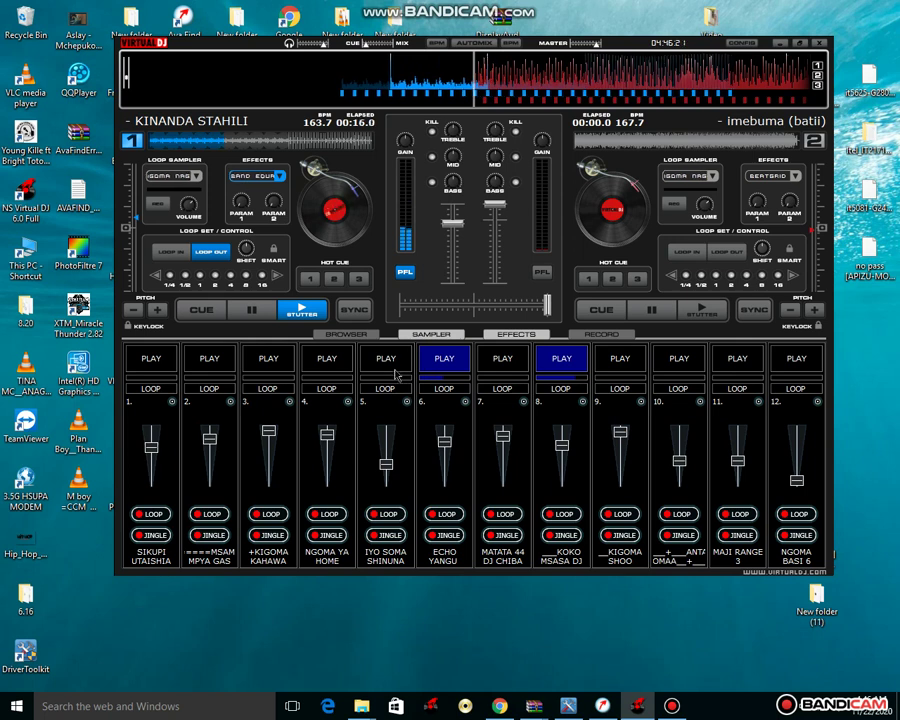
Step: Toggle sampler slot 8 (KOKO MSASA DJ) on and off repeatedly over the playing ECHO YANGU sample
{"action": "left_click", "coordinate": [552, 364]}
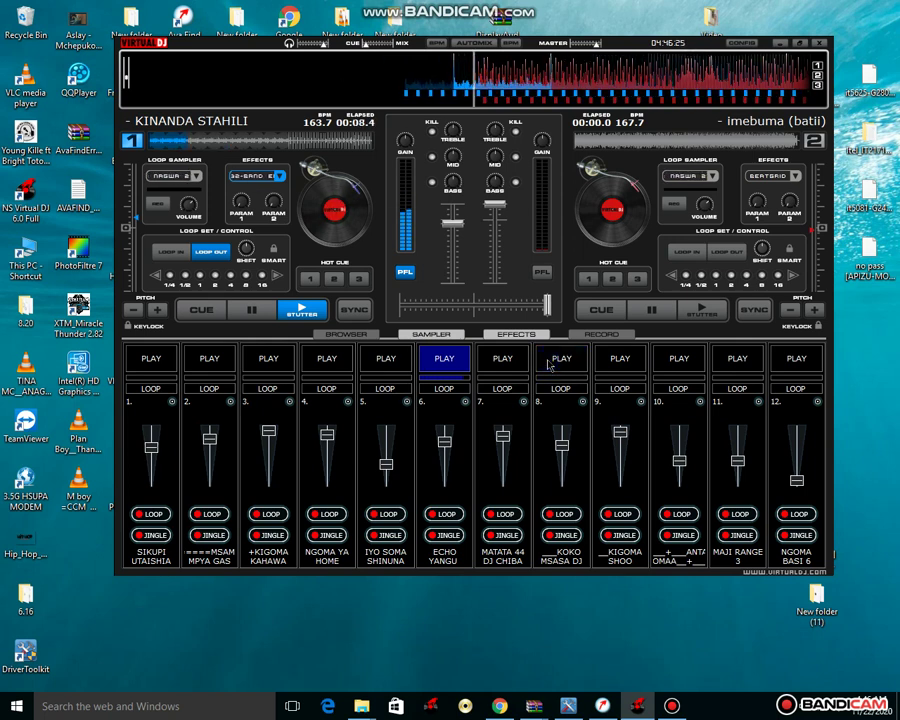
{"action": "left_click", "coordinate": [549, 366]}
{"action": "left_click", "coordinate": [547, 366]}
{"action": "left_click", "coordinate": [547, 366]}
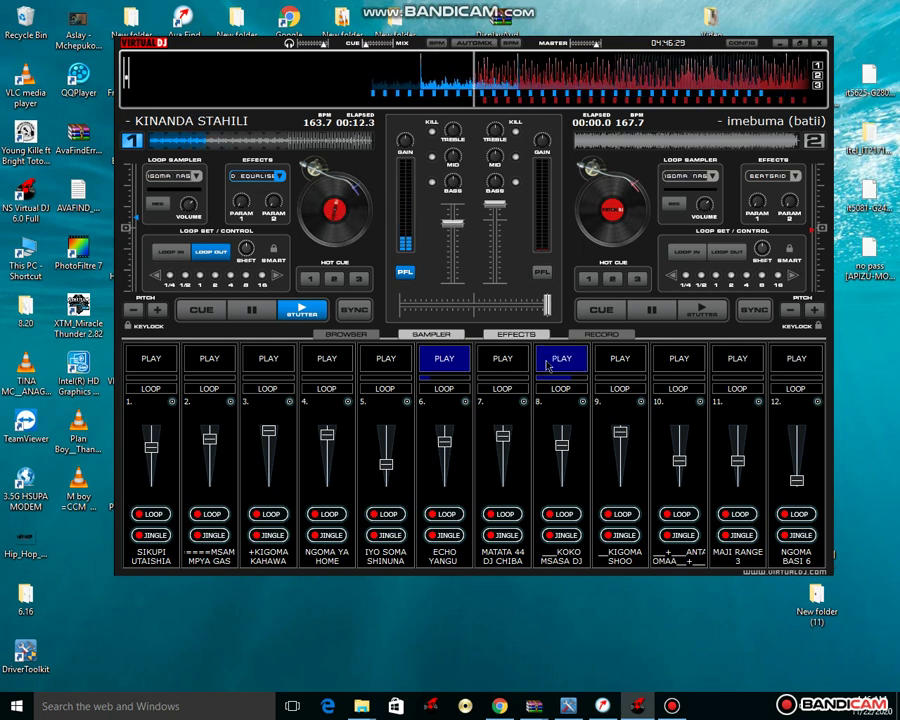
{"action": "left_click", "coordinate": [547, 366]}
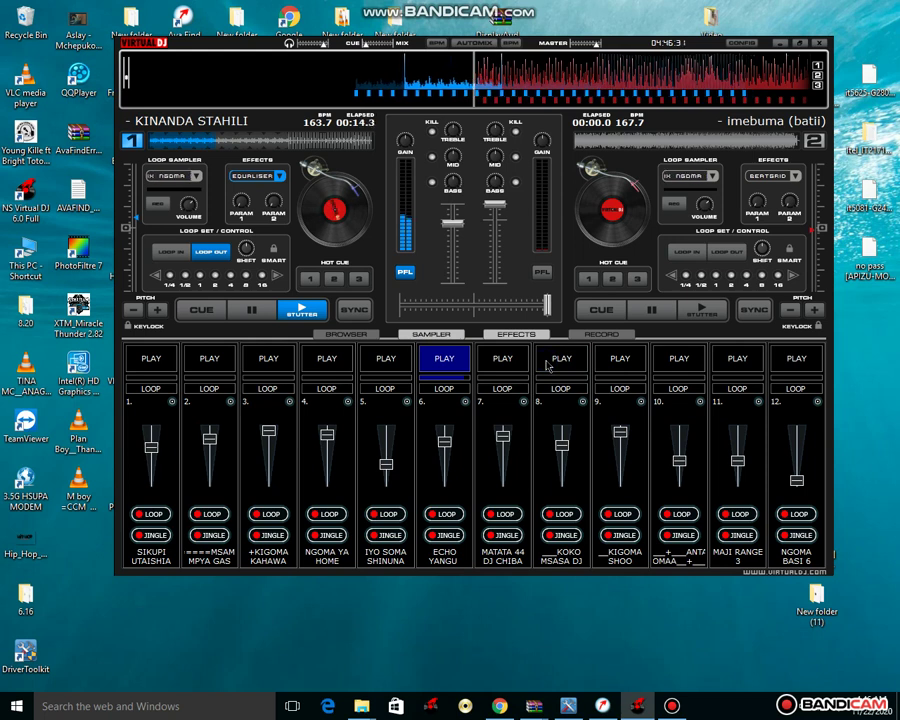
{"action": "left_click", "coordinate": [547, 366]}
{"action": "left_click", "coordinate": [547, 366]}
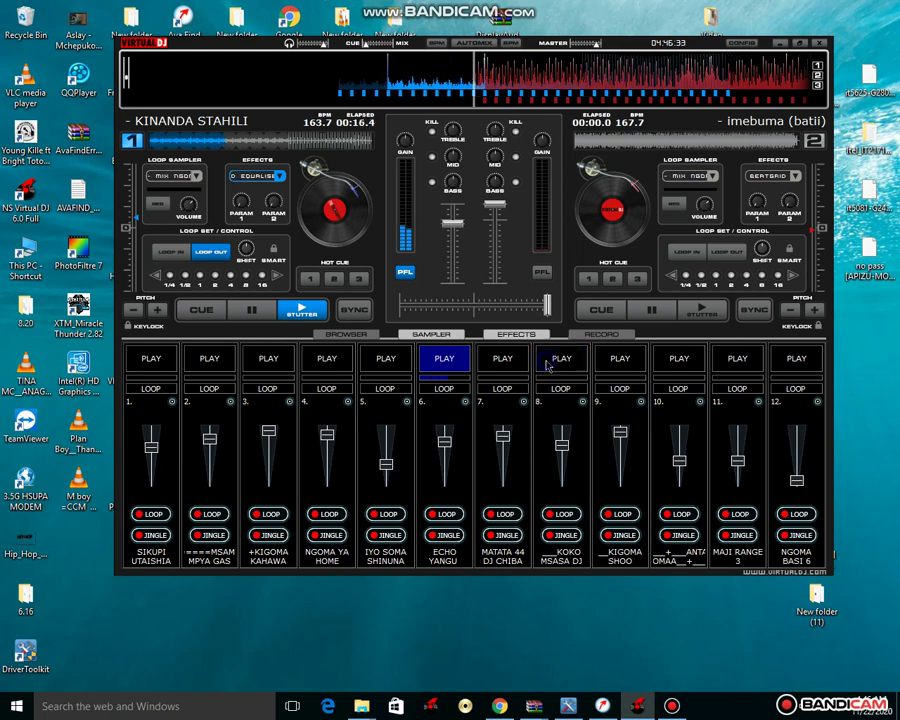
{"action": "left_click", "coordinate": [547, 366]}
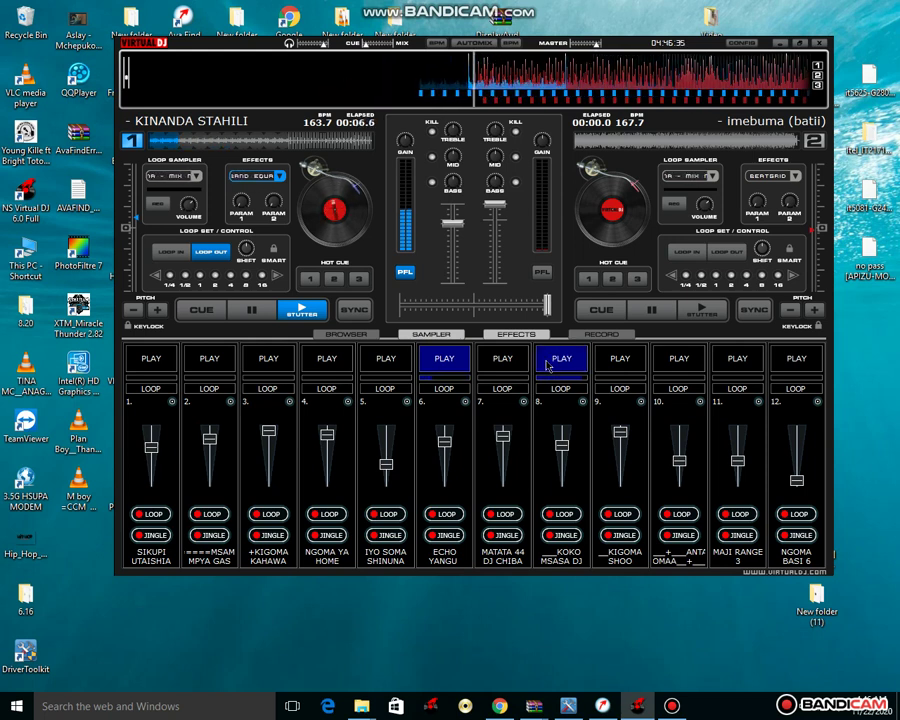
{"action": "left_click", "coordinate": [547, 366]}
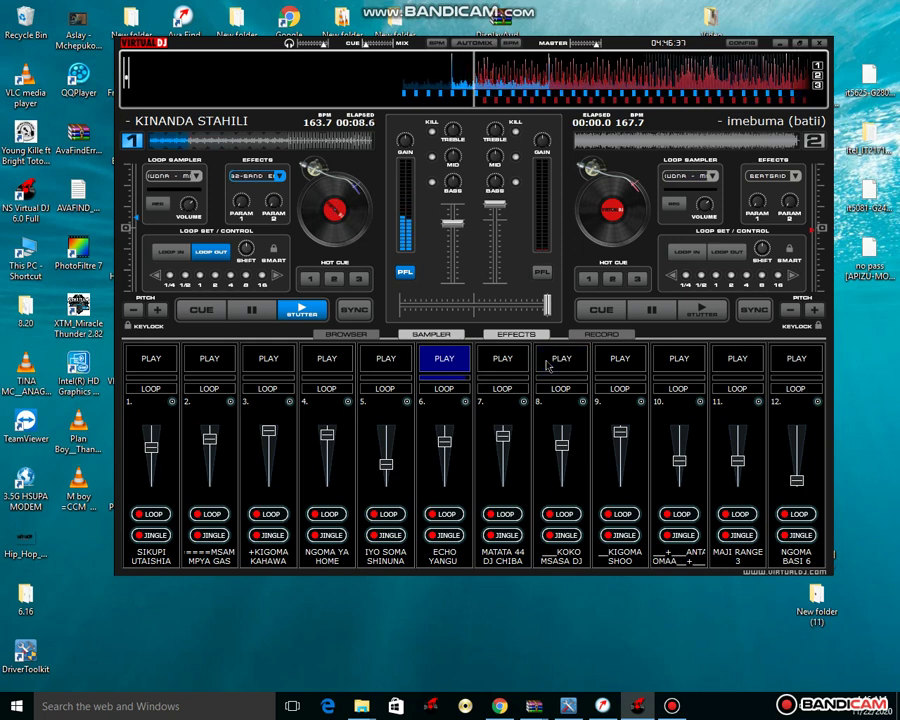
{"action": "left_click", "coordinate": [547, 366]}
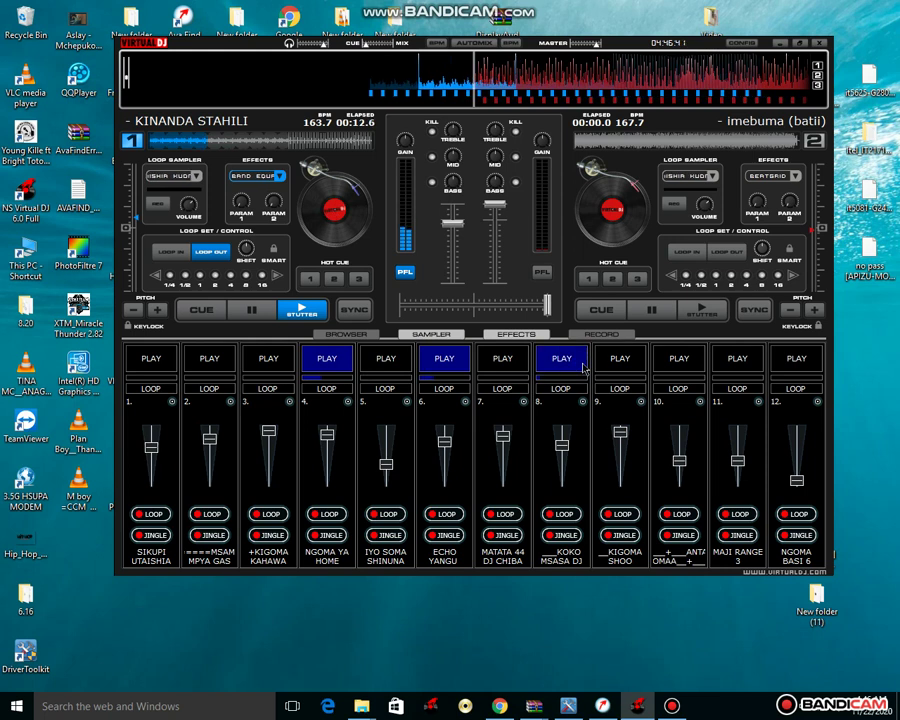
Step: Retrigger sampler slot 8 in quick succession while slots 4 (NGOMA YA HOME) and 6 (ECHO YANGU) keep playing
{"action": "left_click", "coordinate": [583, 369]}
{"action": "left_click", "coordinate": [582, 370]}
{"action": "left_click", "coordinate": [582, 370]}
{"action": "left_click", "coordinate": [582, 370]}
{"action": "left_click", "coordinate": [582, 370]}
{"action": "left_click", "coordinate": [582, 370]}
{"action": "left_click", "coordinate": [582, 370]}
{"action": "left_click", "coordinate": [581, 369]}
{"action": "left_click", "coordinate": [581, 369]}
Step: Raise sampler slot 8's volume close to maximum and keep starting and stopping it over slots 4 and 6
{"action": "left_click_drag", "start_coordinate": [562, 441], "coordinate": [562, 429]}
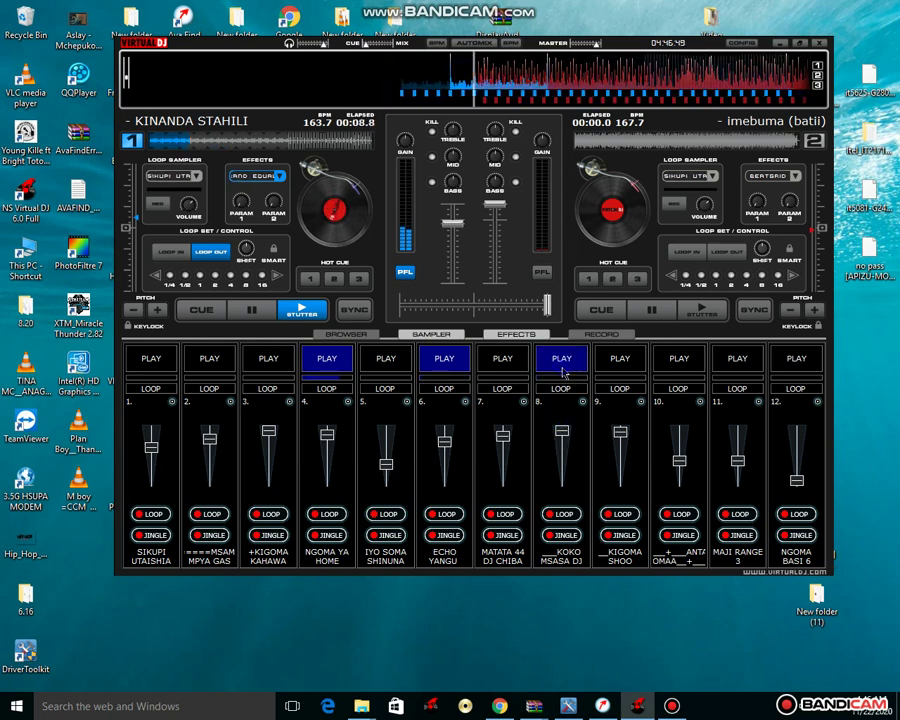
{"action": "left_click", "coordinate": [563, 371]}
{"action": "left_click", "coordinate": [563, 371]}
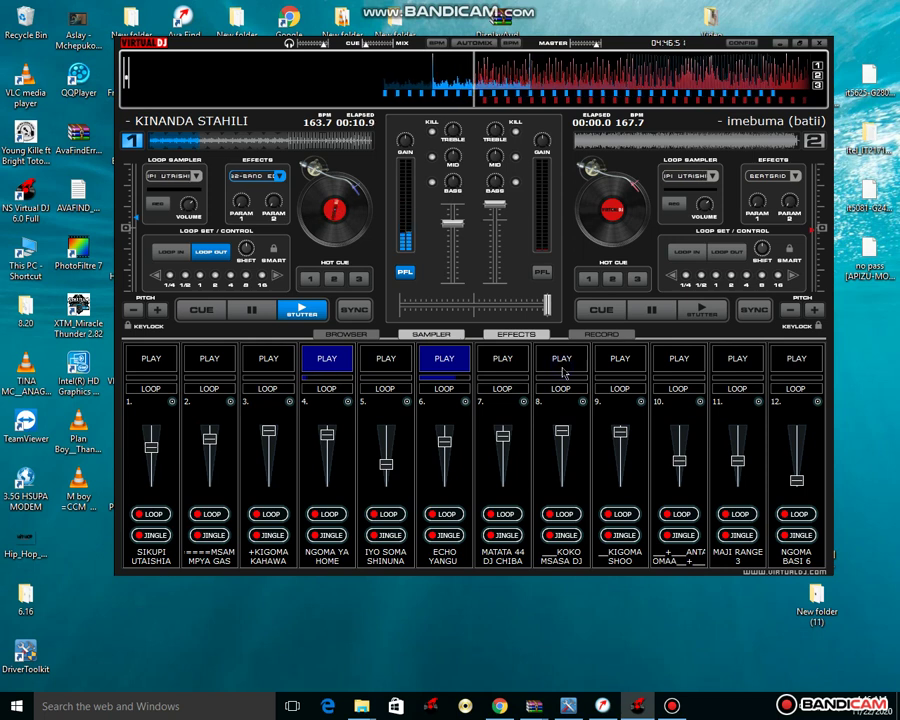
{"action": "left_click", "coordinate": [563, 371]}
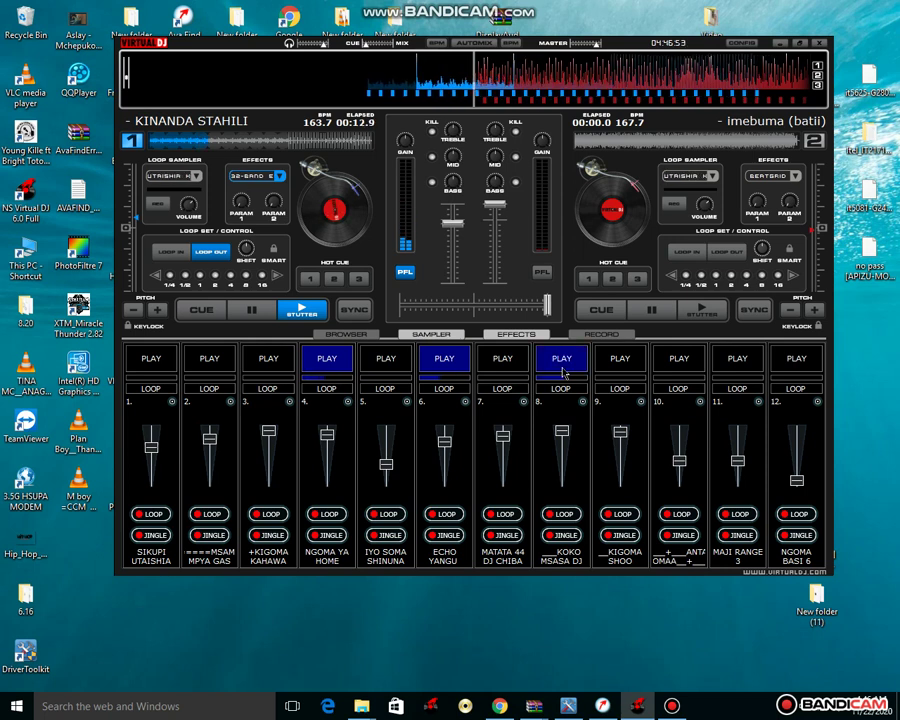
{"action": "left_click", "coordinate": [563, 371]}
{"action": "left_click", "coordinate": [563, 371]}
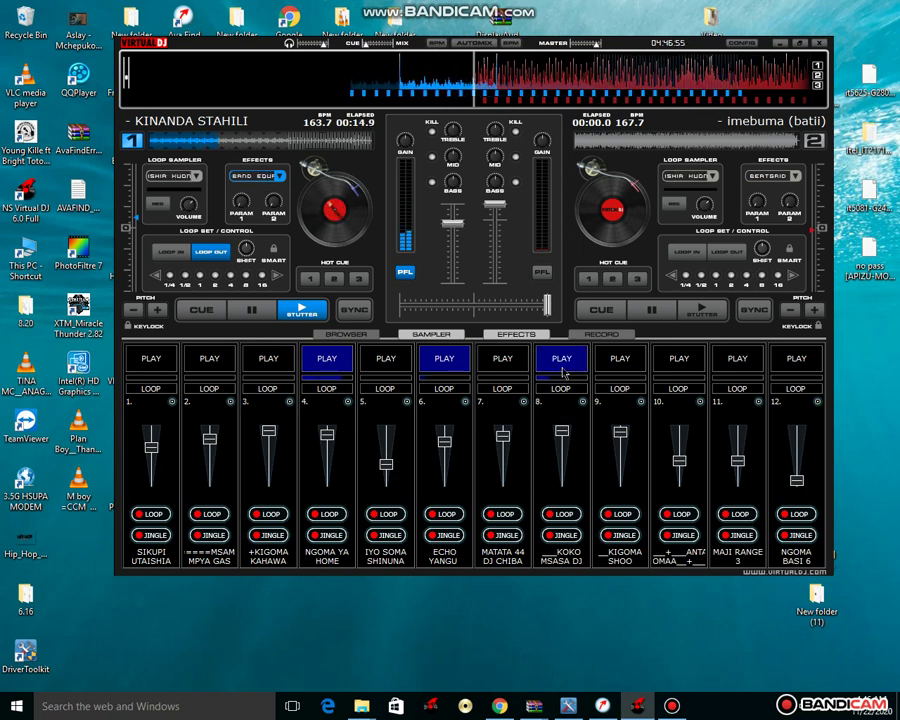
{"action": "left_click", "coordinate": [563, 371]}
{"action": "left_click", "coordinate": [563, 371]}
{"action": "left_click", "coordinate": [563, 371]}
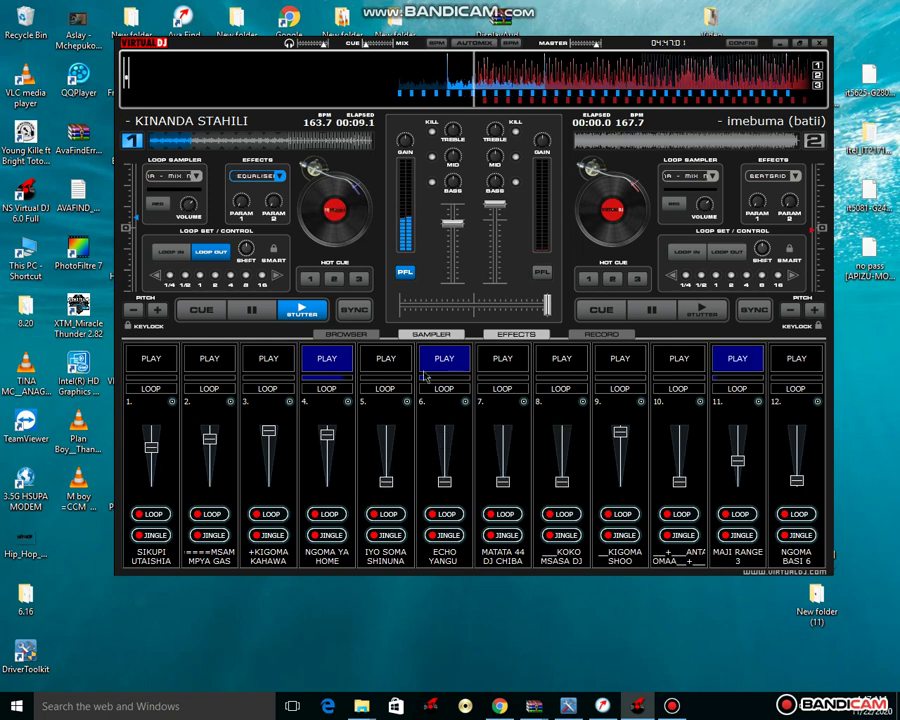
Step: Start sampler slot 5 (IYO SOMA SHINUNA), and briefly bring up and hide the Bandicam recorder window
{"action": "left_click", "coordinate": [385, 366]}
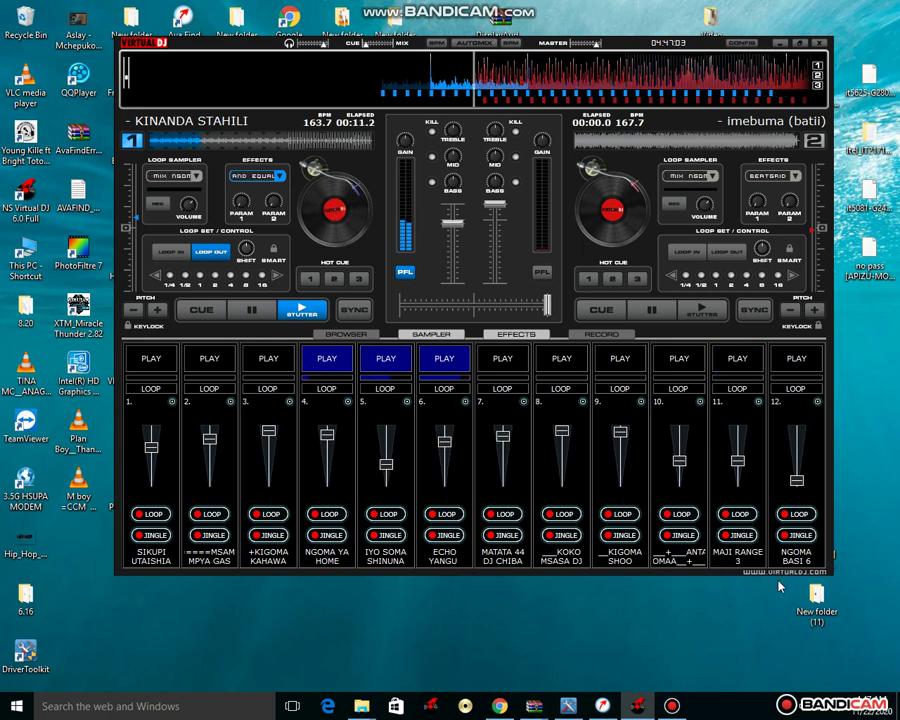
{"action": "left_click", "coordinate": [672, 706]}
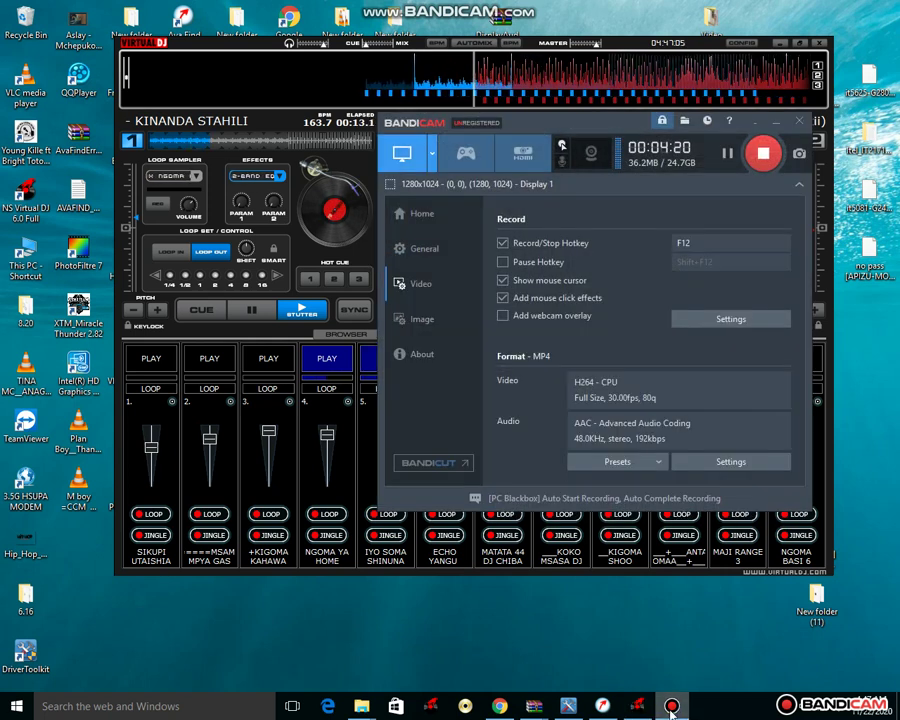
{"action": "left_click", "coordinate": [672, 706]}
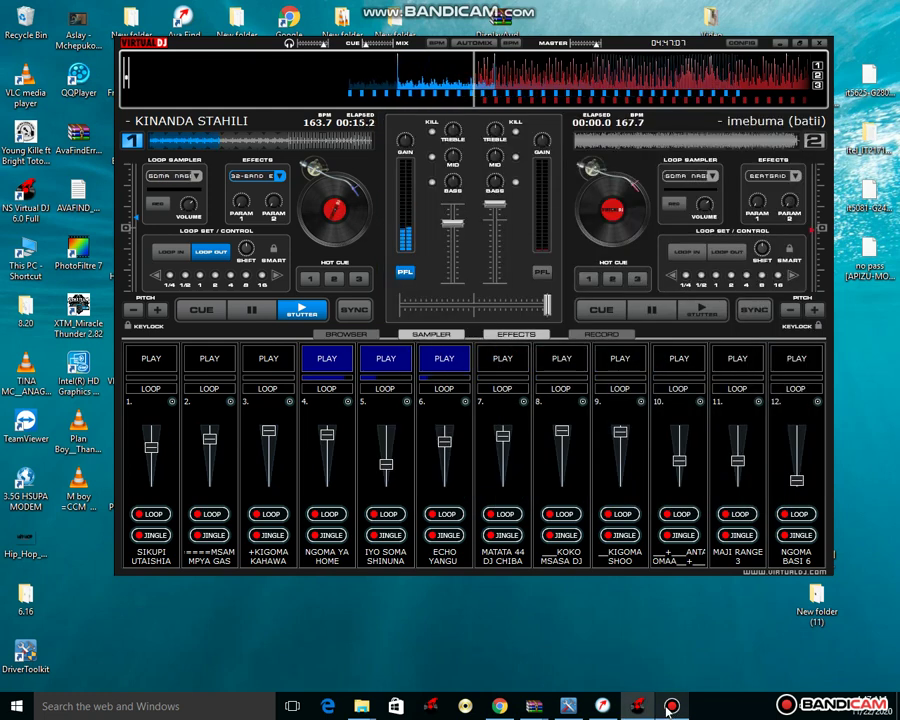
Step: Start sampler slot 8 and stop slots 6, 4 and 5 so that slot 8 plays alone over the track
{"action": "left_click", "coordinate": [562, 360]}
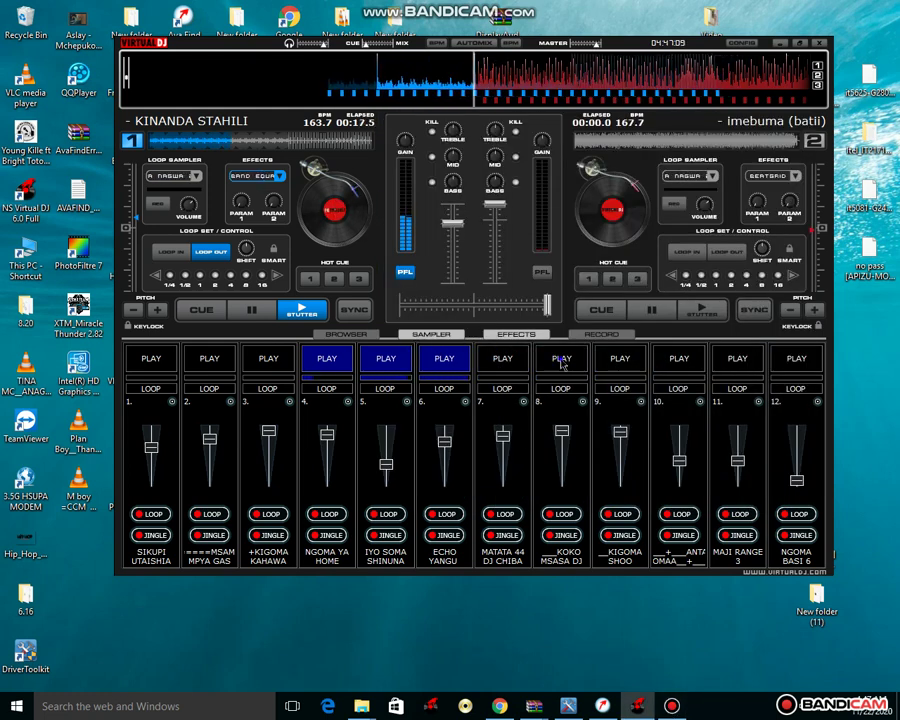
{"action": "left_click", "coordinate": [443, 360]}
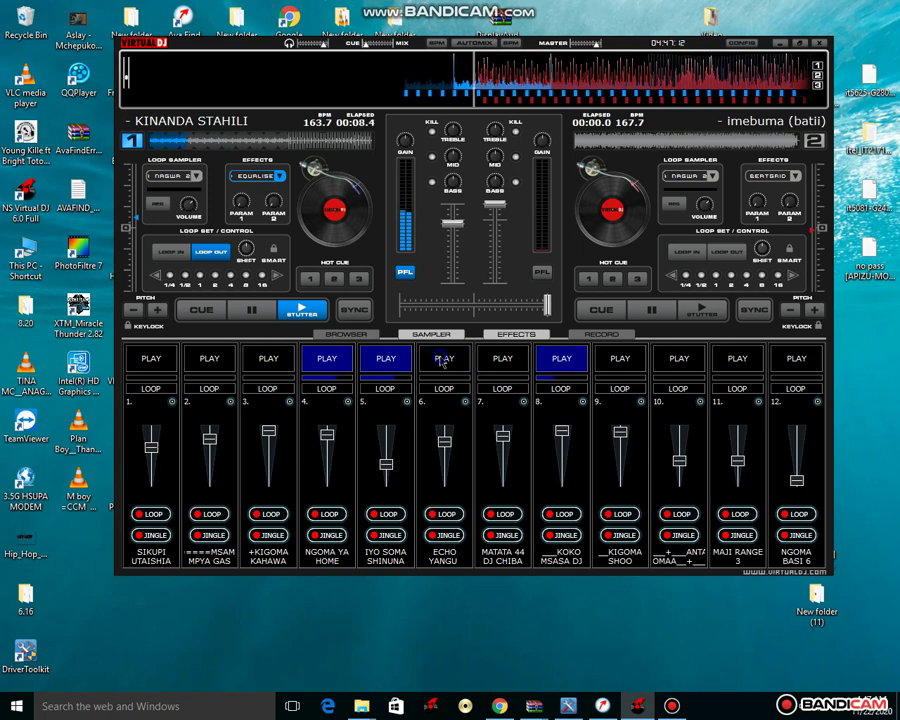
{"action": "left_click", "coordinate": [340, 362]}
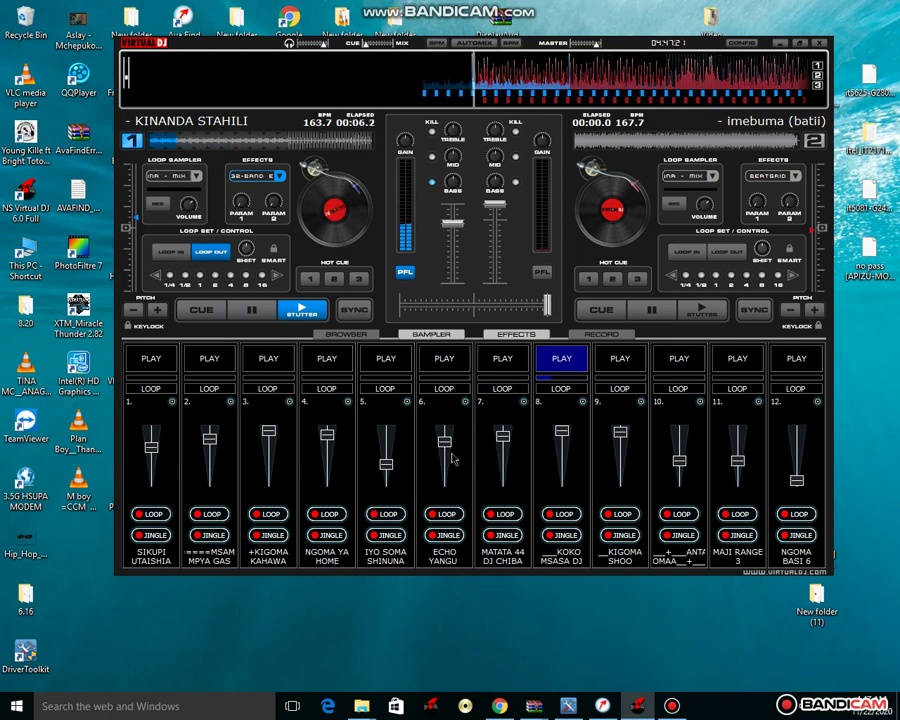
Step: Replace sampler slot 8 with slot 6 (ECHO YANGU) and lower deck 1's volume to minimum
{"action": "left_click", "coordinate": [444, 358]}
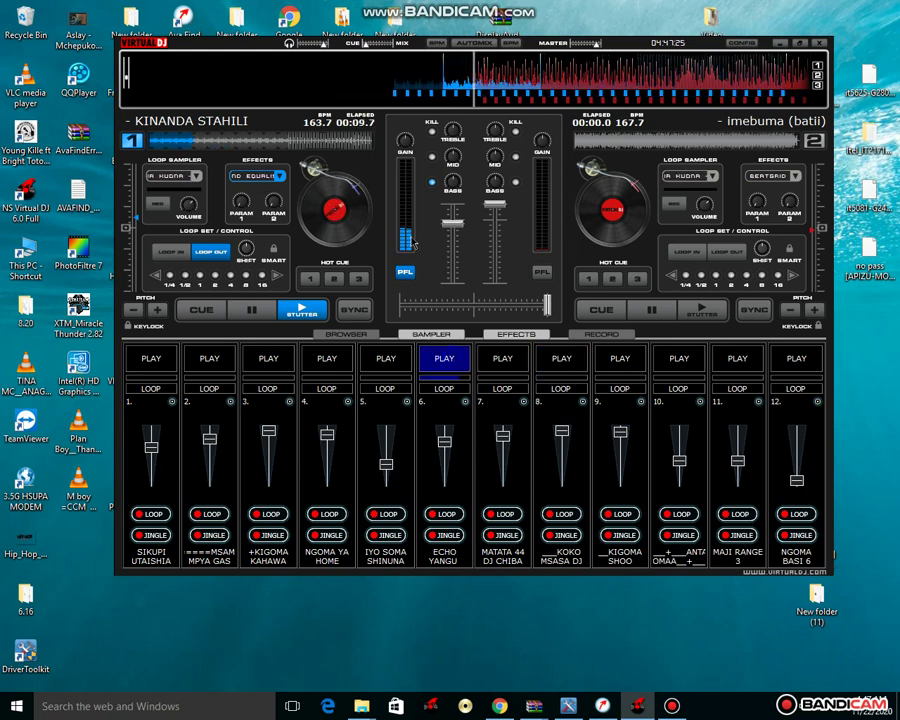
{"action": "left_click_drag", "start_coordinate": [451, 223], "coordinate": [455, 297]}
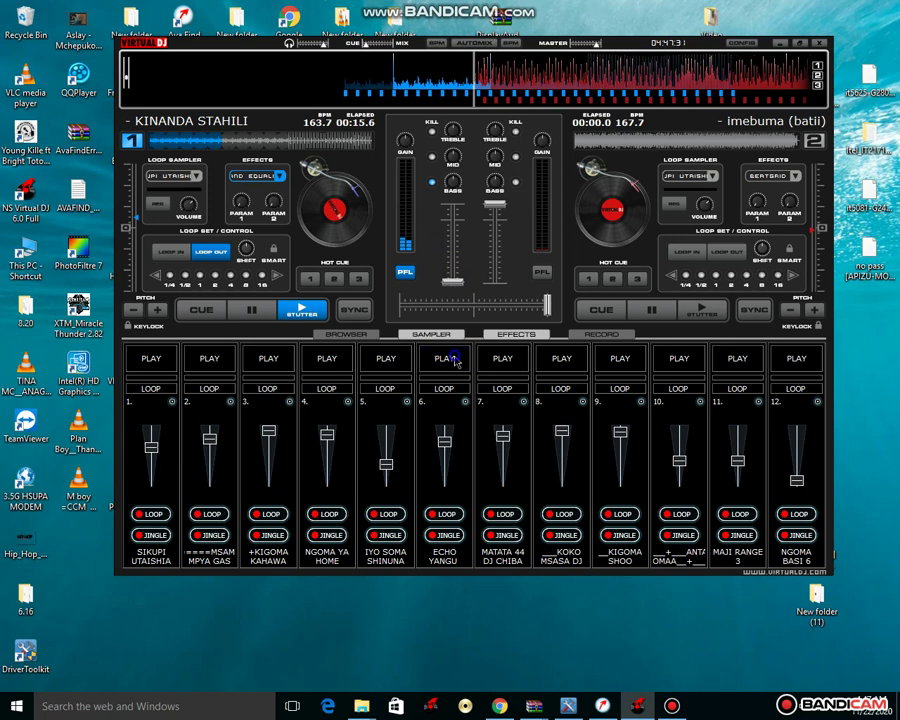
Step: Switch to the Bandicam recorder window
{"action": "left_click", "coordinate": [672, 708]}
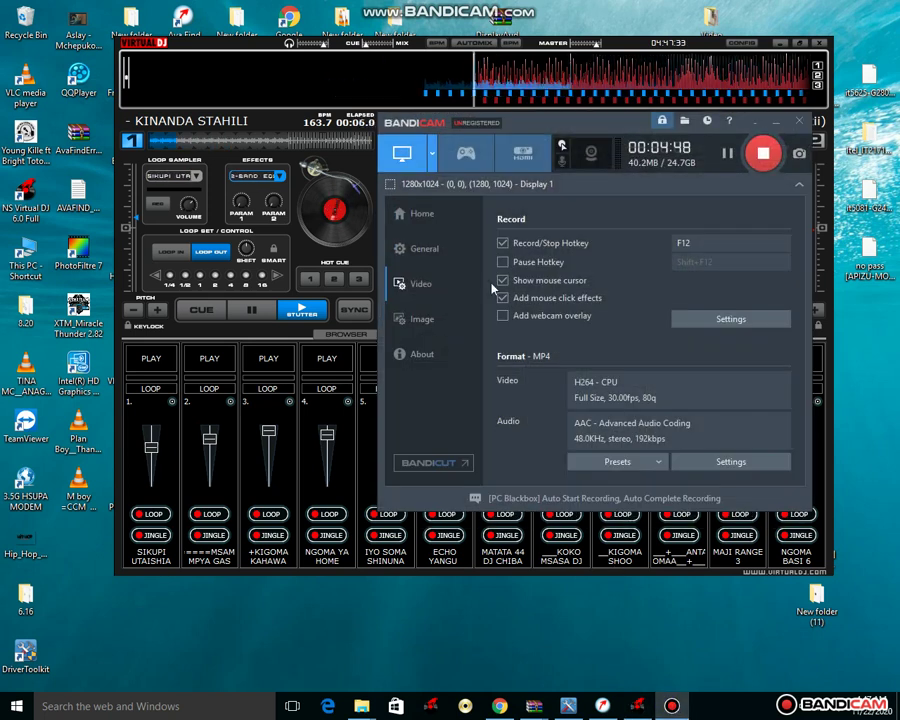